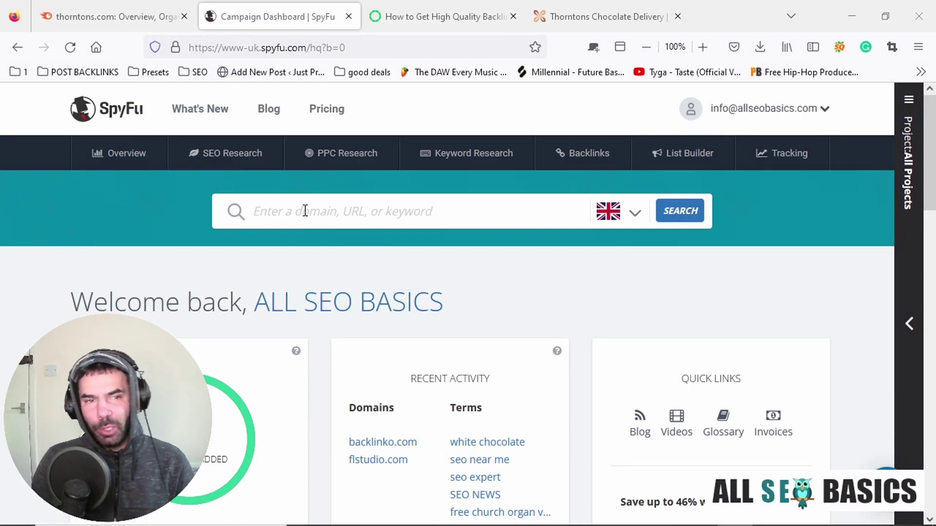
Set the browser's bookmarks toolbar to Never Show.
key(alt+Tab)
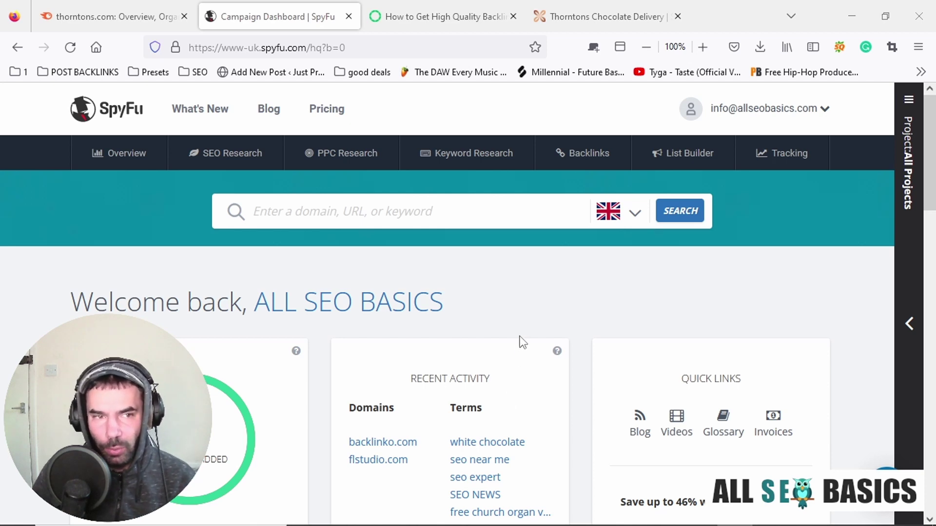
right_click(888, 70)
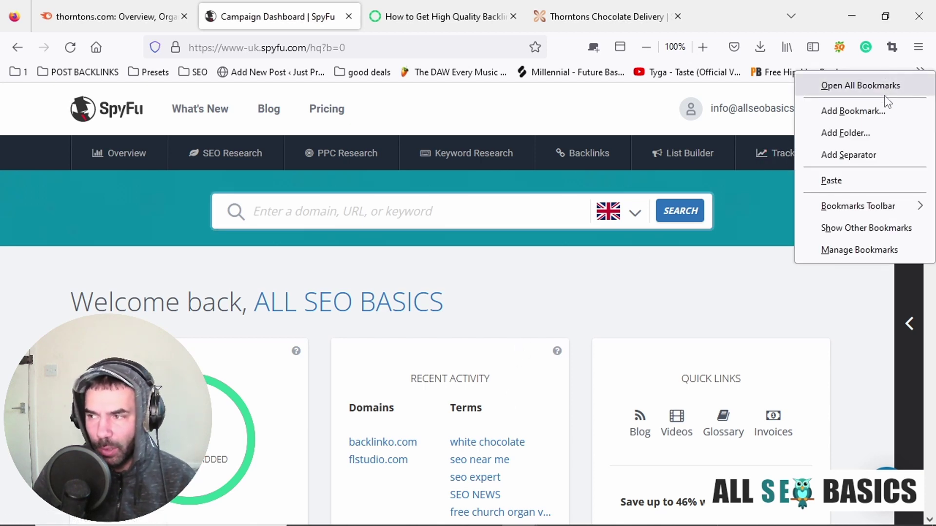
mouse_move(864, 210)
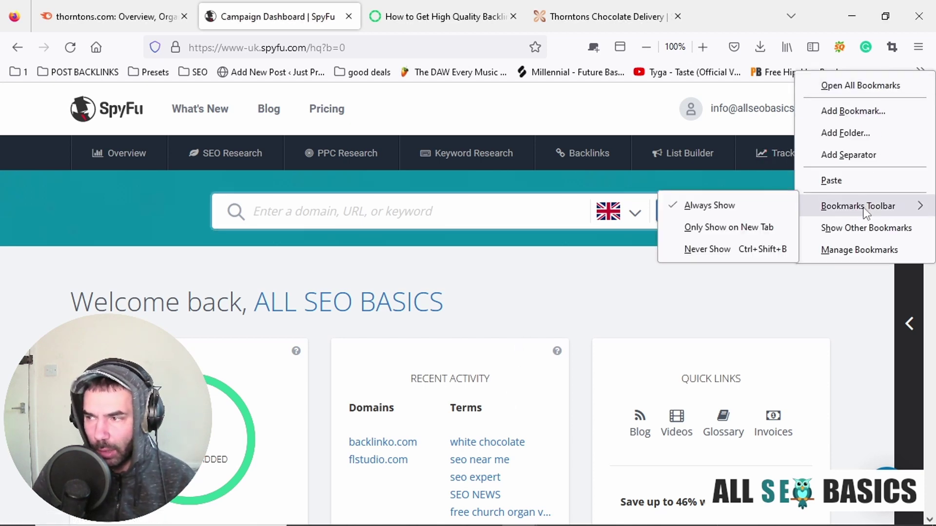
click(722, 250)
Highlight the spyfu.com domain within the page address.
click(366, 48)
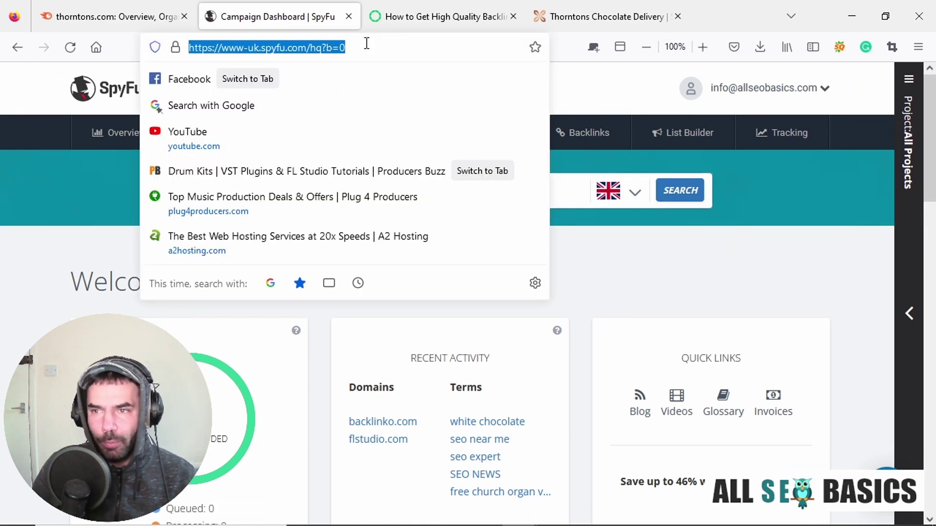
click(804, 195)
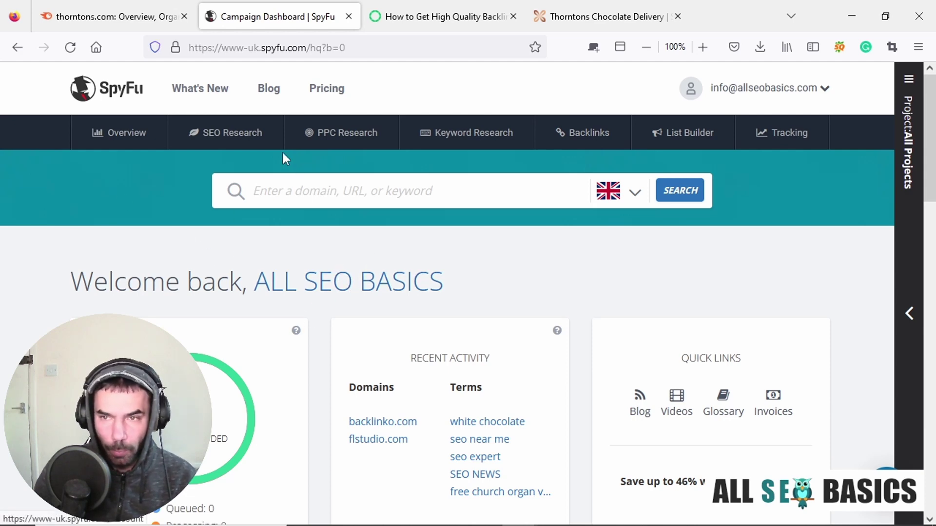
click(249, 48)
drag(307, 48, 262, 51)
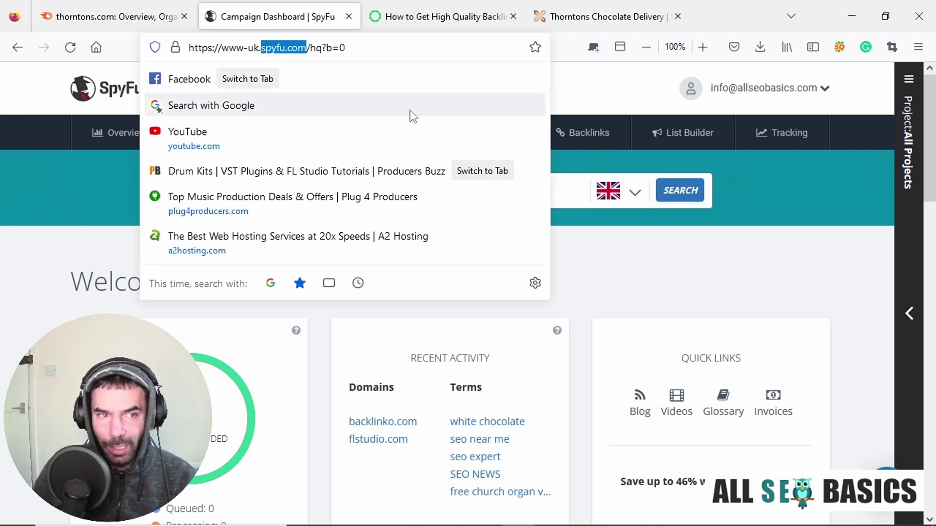
click(785, 203)
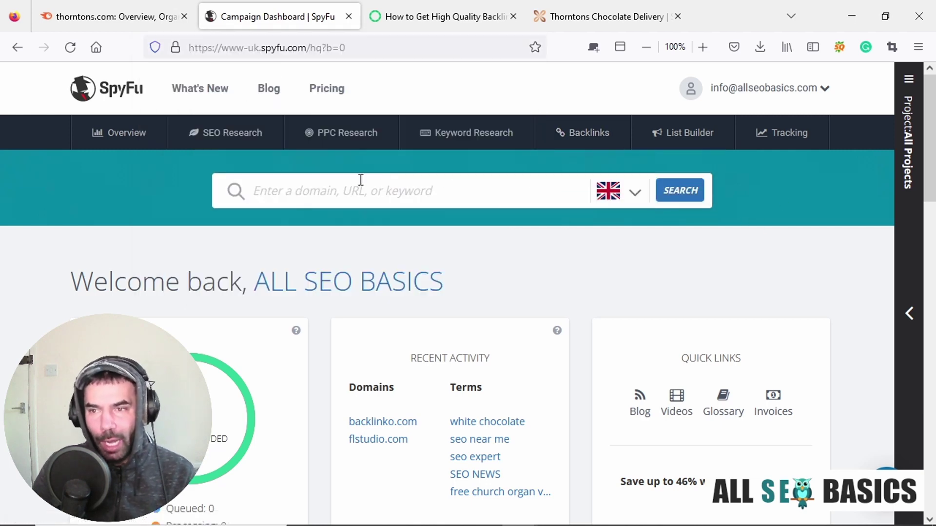
click(348, 192)
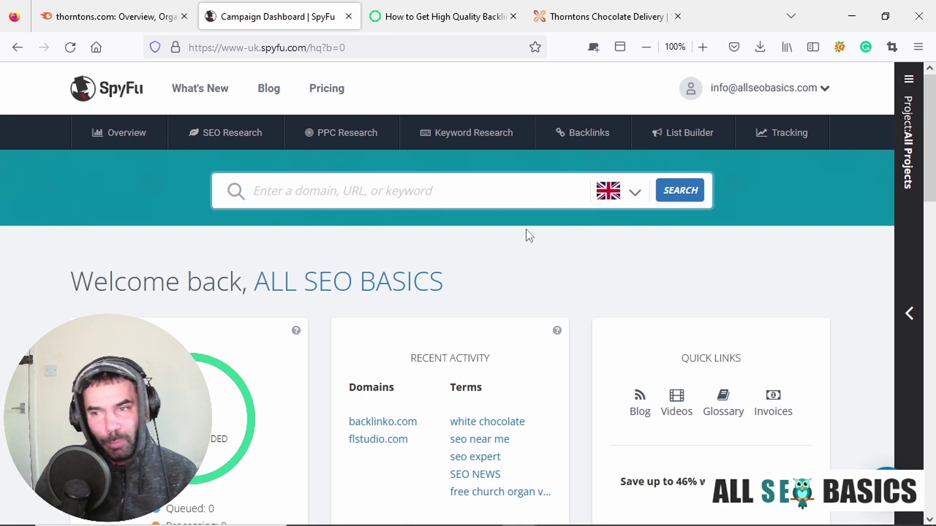
mouse_move(414, 188)
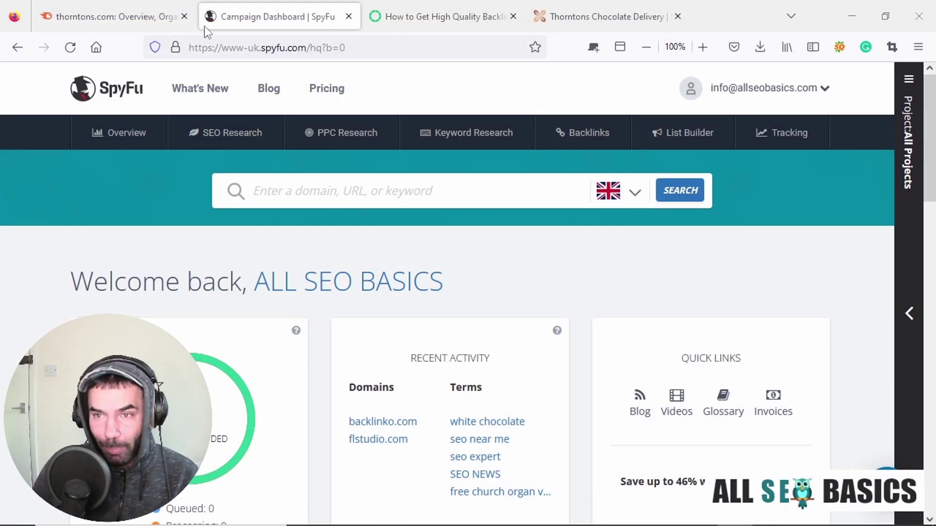
click(271, 46)
drag(308, 47, 262, 47)
click(828, 191)
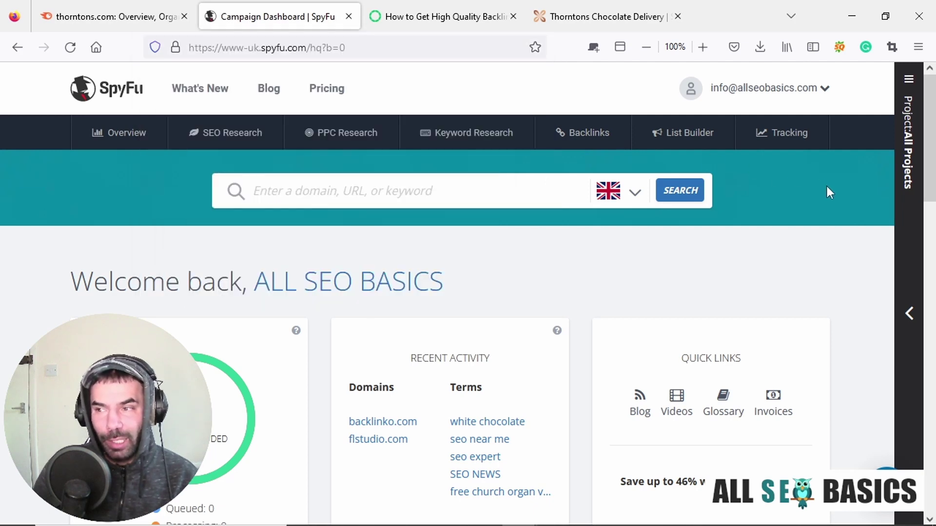
Set the search country to US - United States and search for the keyword "smoking".
click(633, 193)
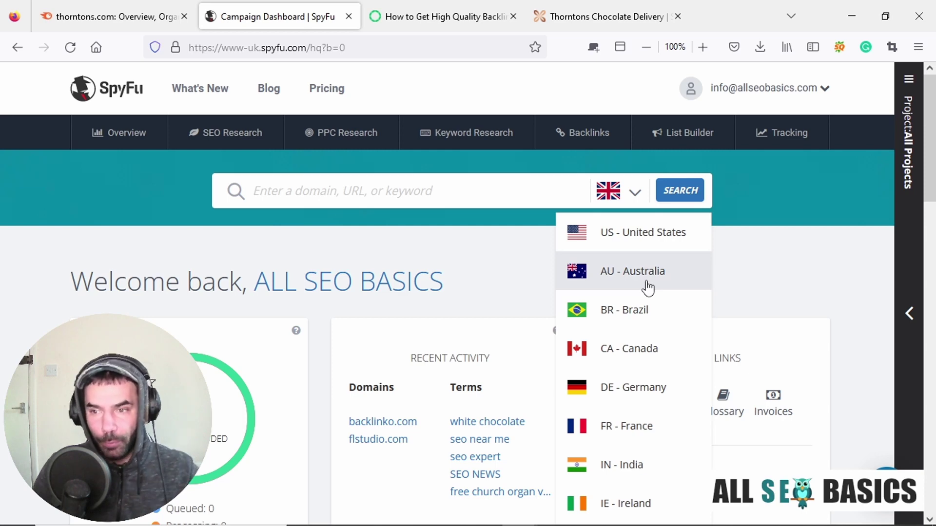
click(653, 240)
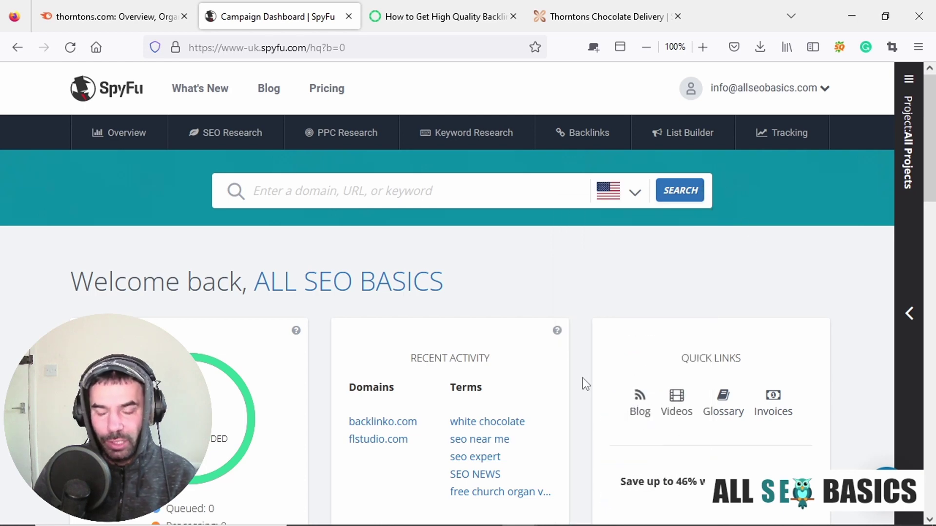
click(437, 186)
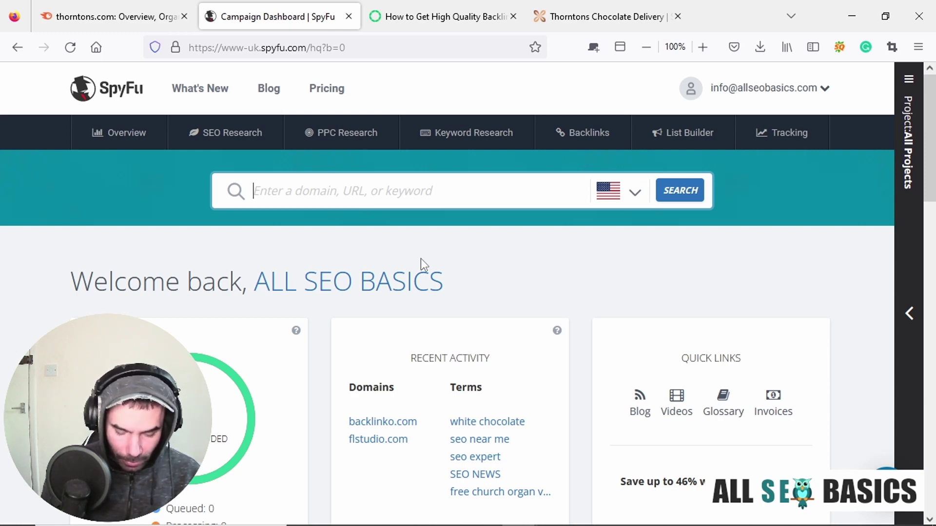
text(smoking)
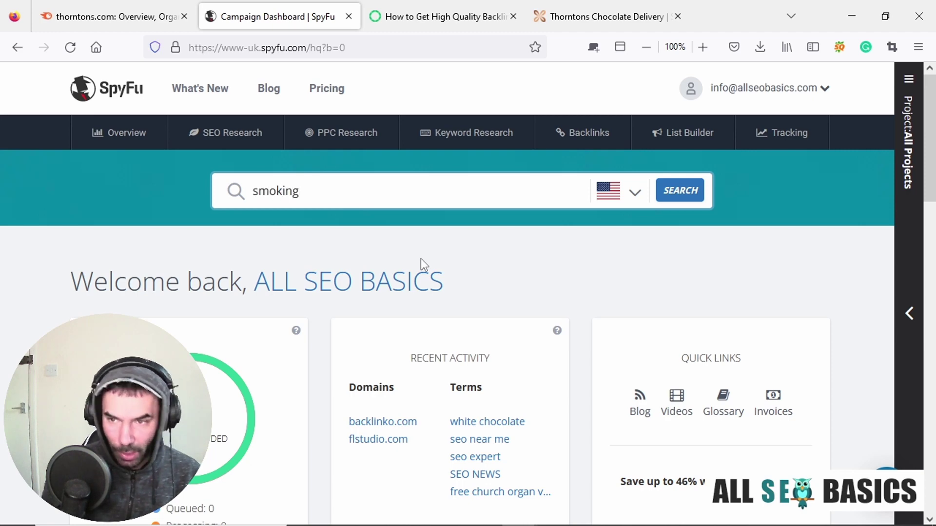
key(Return)
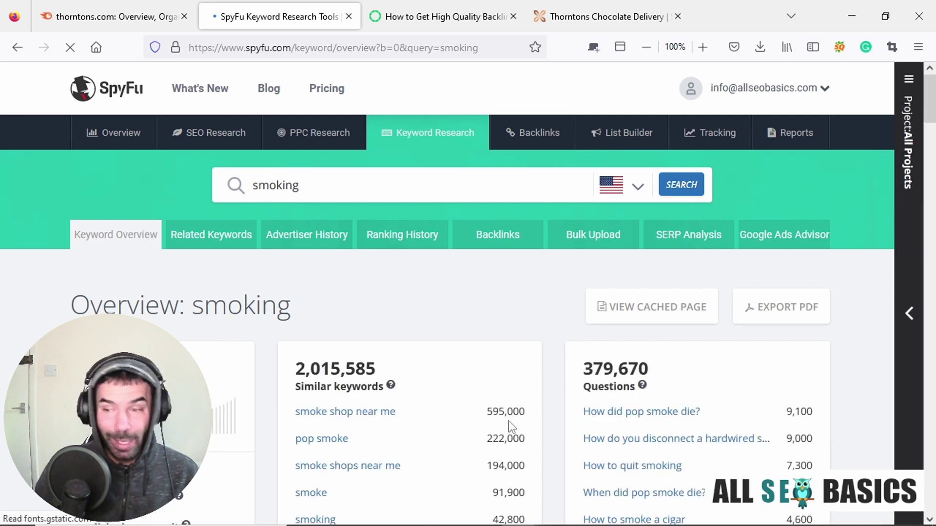
Look through the "smoking" overview, including its similar keywords, questions and click statistics.
scroll(497, 323, down, 5)
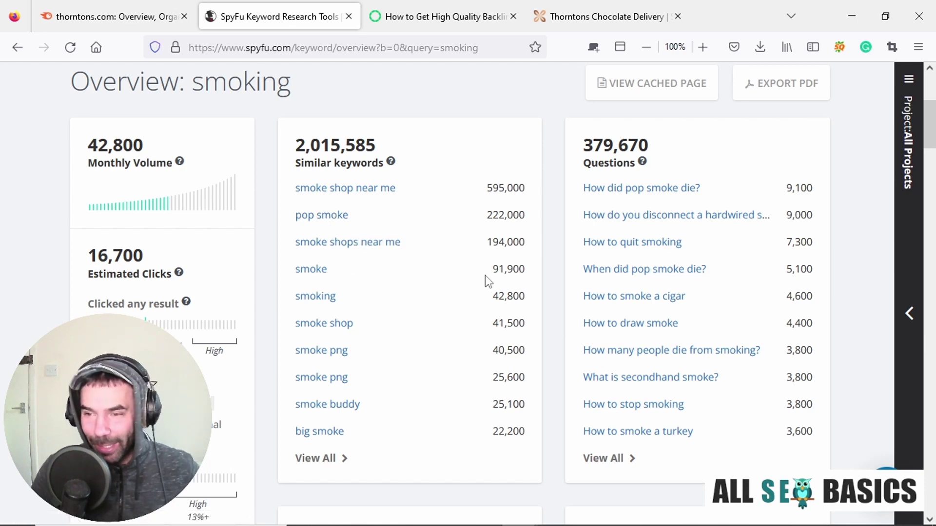
scroll(486, 278, down, 5)
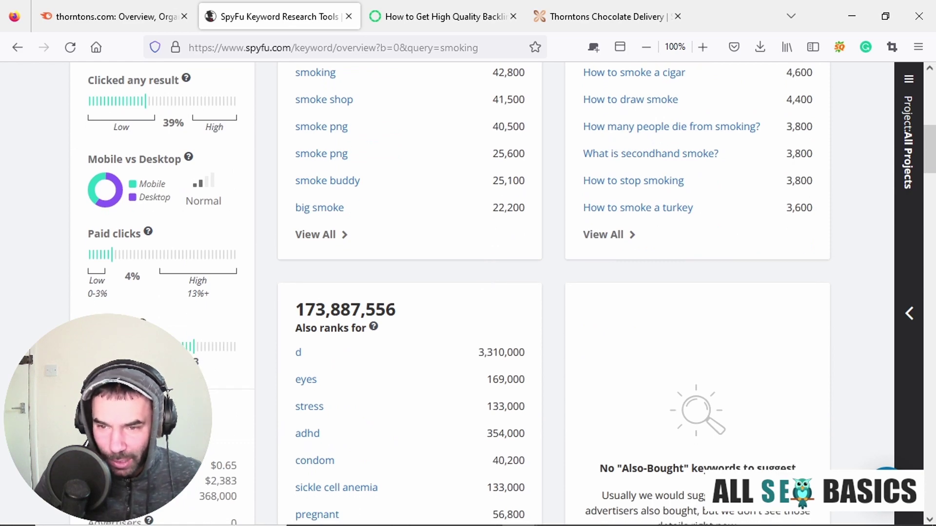
mouse_move(143, 322)
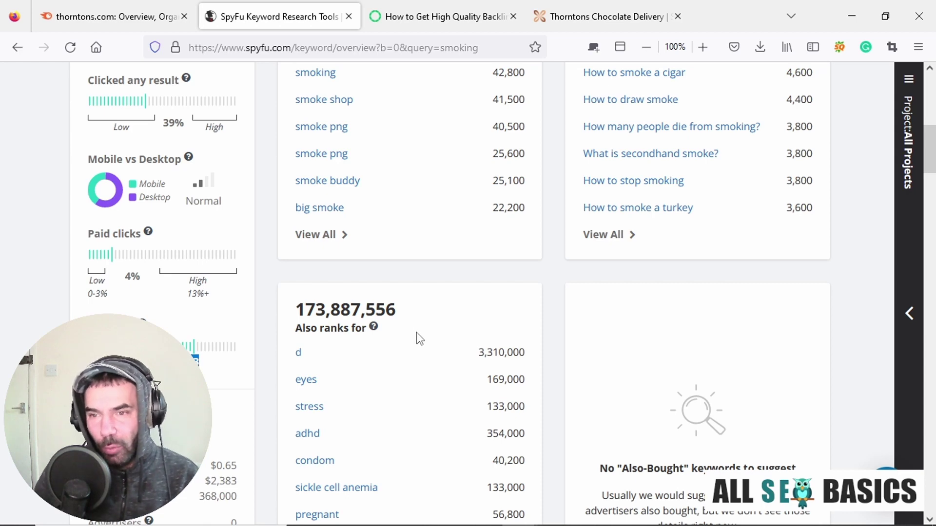
scroll(638, 331, up, 5)
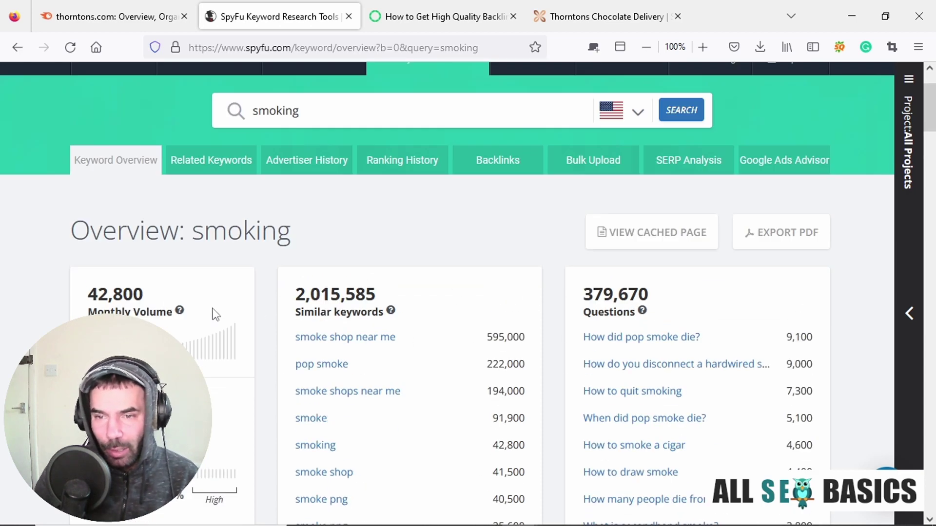
scroll(111, 273, down, 2)
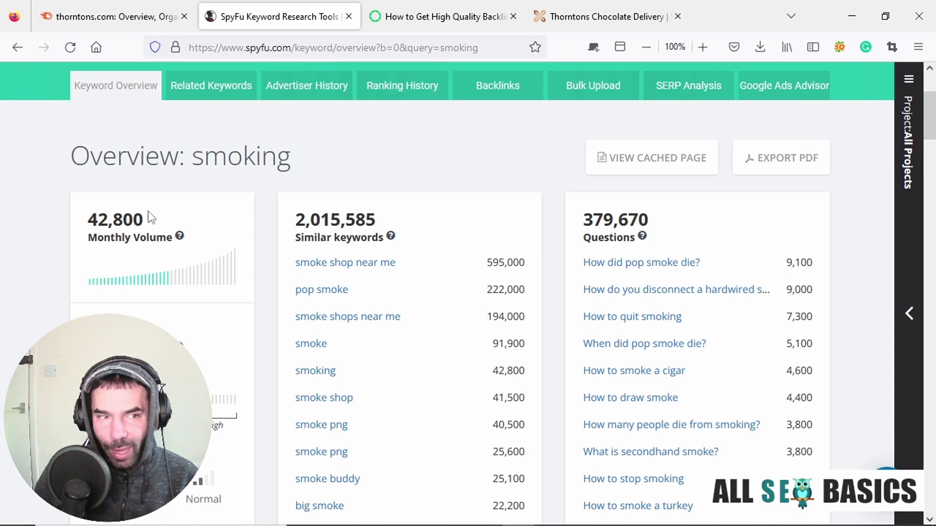
Reduce the page zoom to 80% in the maximized browser window.
click(885, 16)
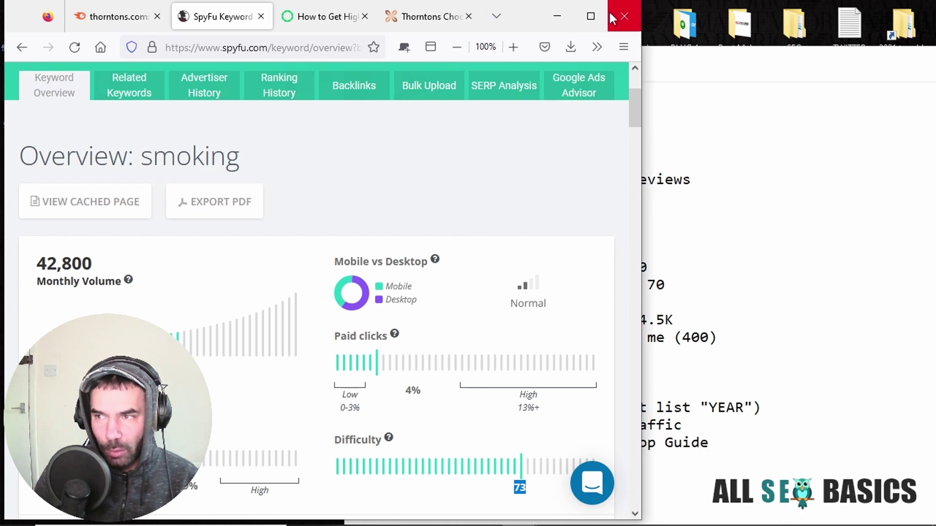
click(592, 17)
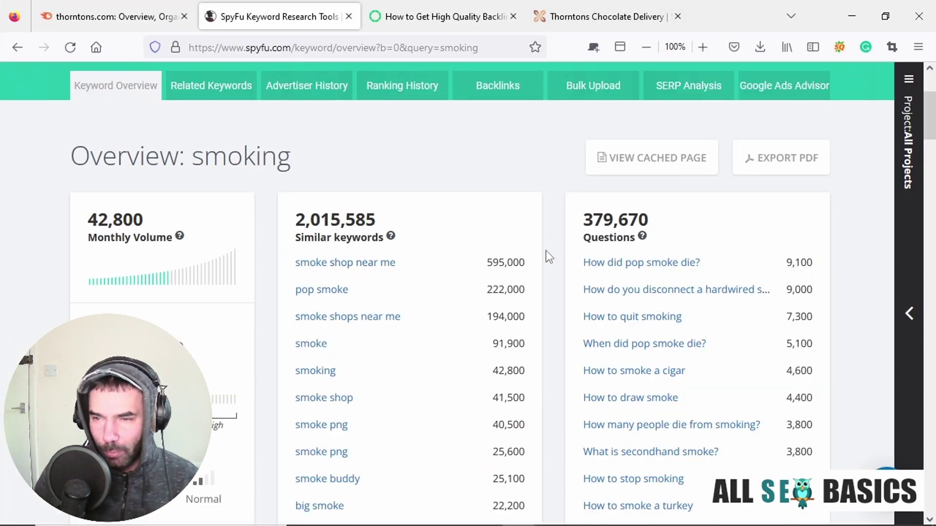
key(ctrl+minus)
key(ctrl+minus)
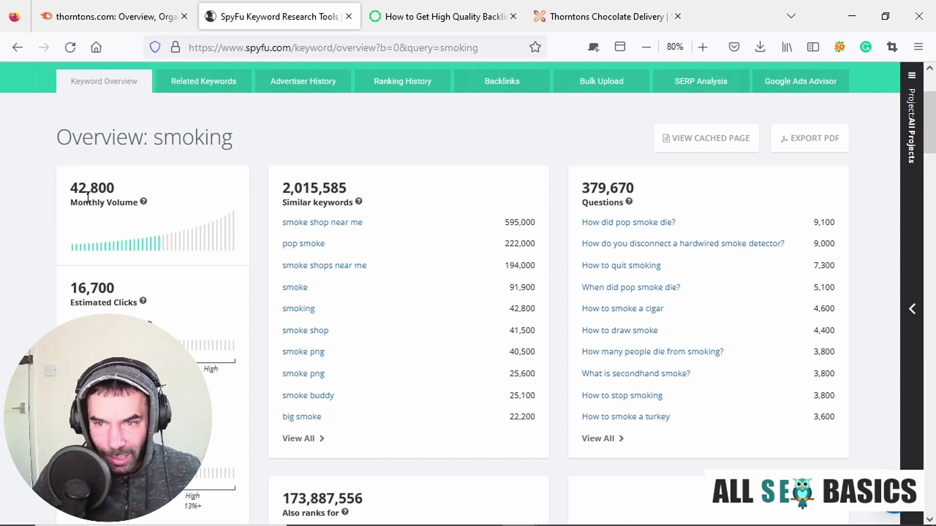
Compare the monthly volume of "smoking" with its difficulty score and the Google Provided Data.
drag(70, 195, 121, 192)
scroll(277, 236, down, 6)
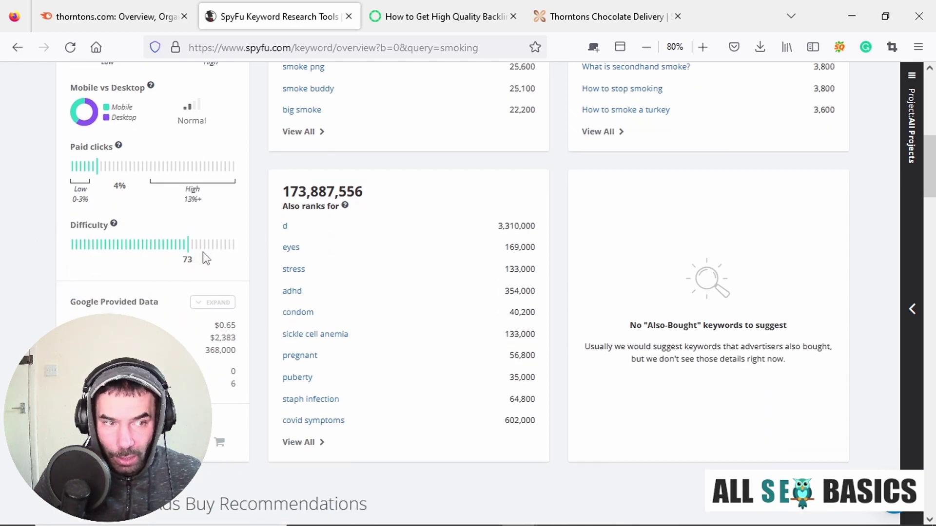
scroll(258, 266, down, 1)
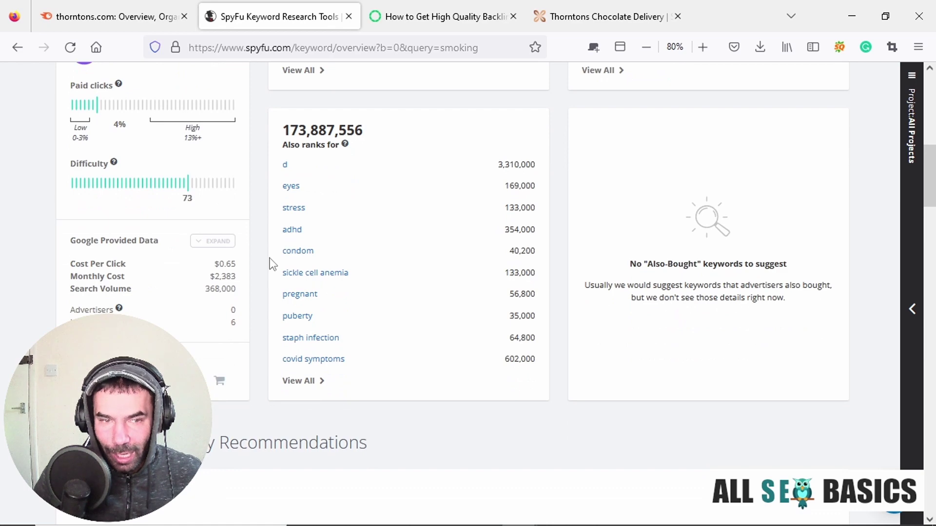
scroll(237, 238, up, 1)
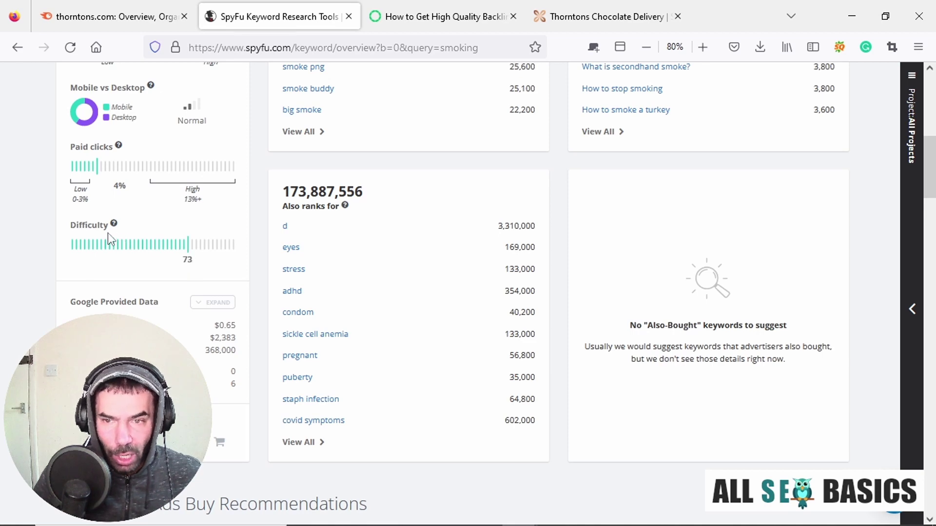
mouse_move(115, 222)
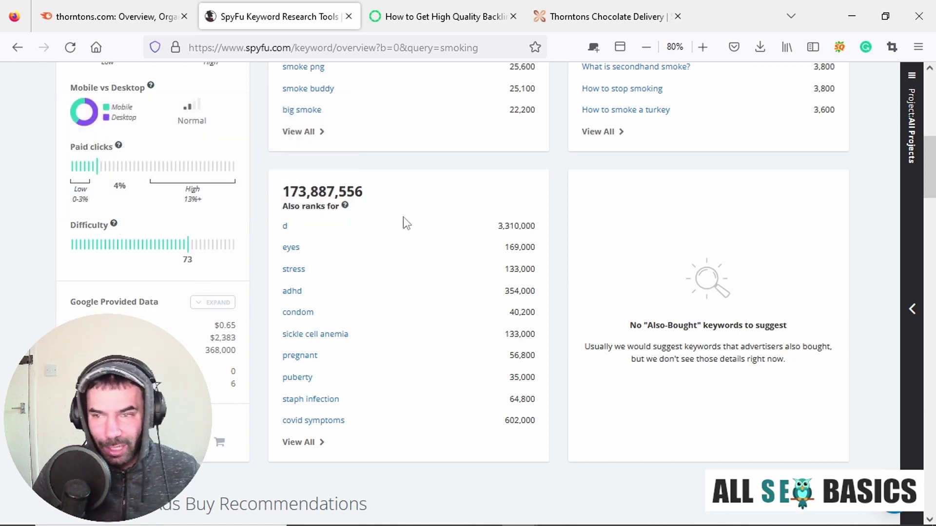
Open the overview of the question "How to quit smoking" and check its monthly volume, clicks and difficulty.
scroll(402, 217, up, 4)
scroll(478, 241, up, 1)
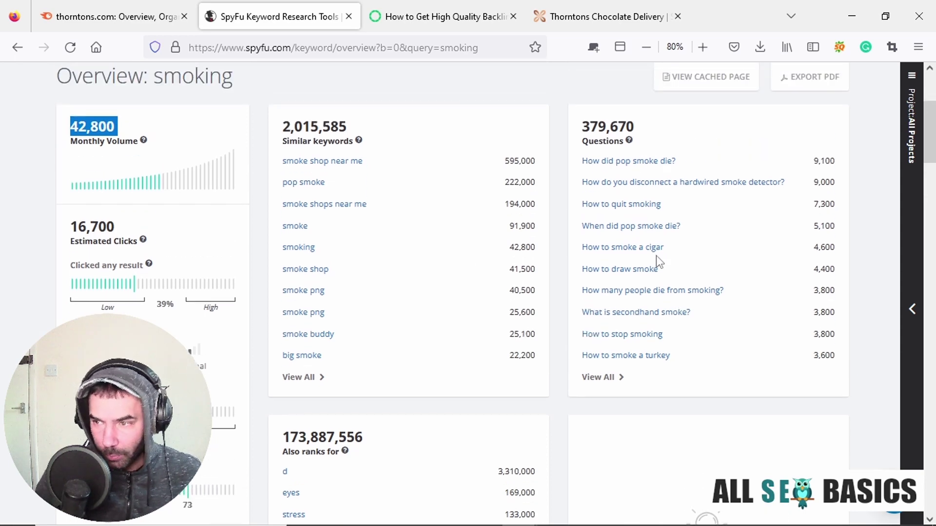
scroll(732, 198, down, 1)
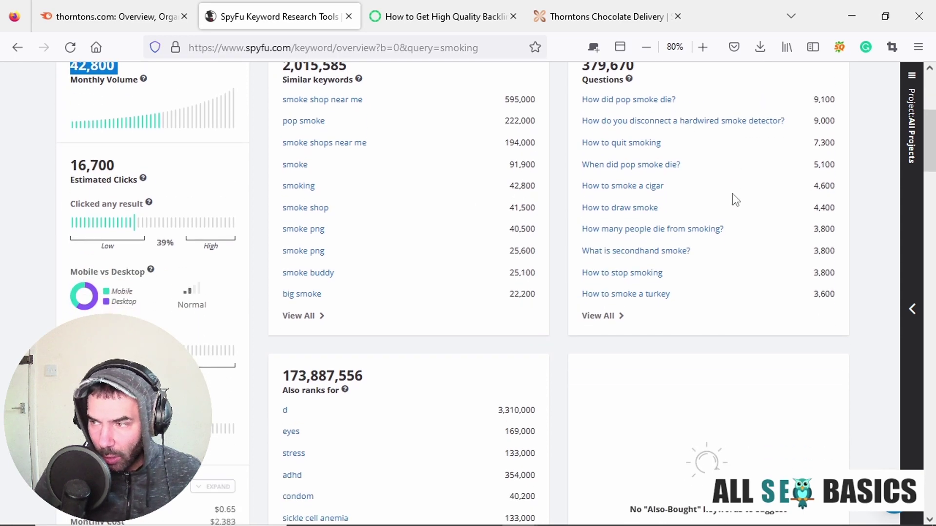
click(621, 146)
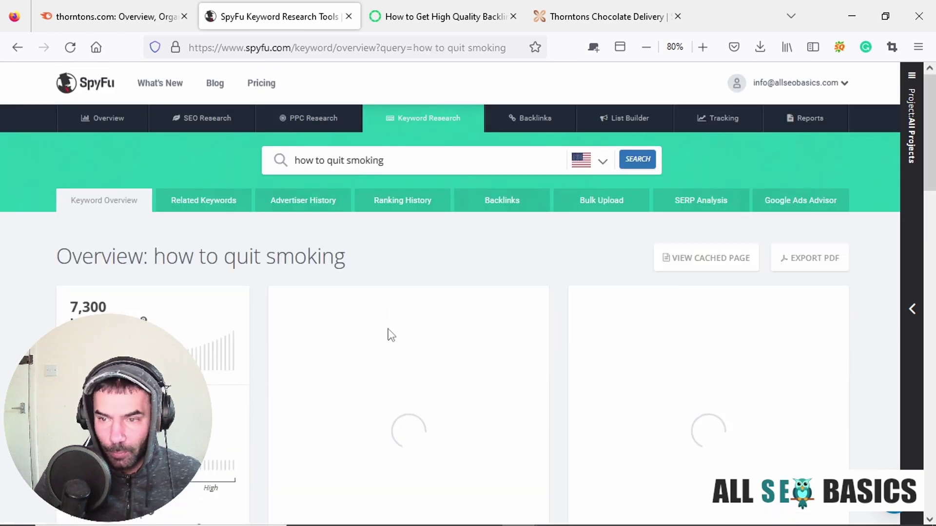
scroll(276, 292, down, 2)
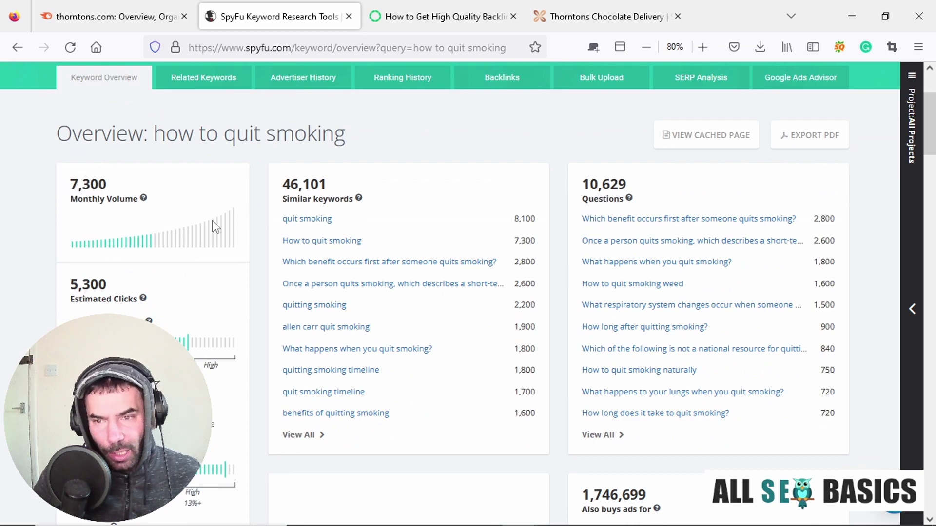
scroll(215, 229, down, 2)
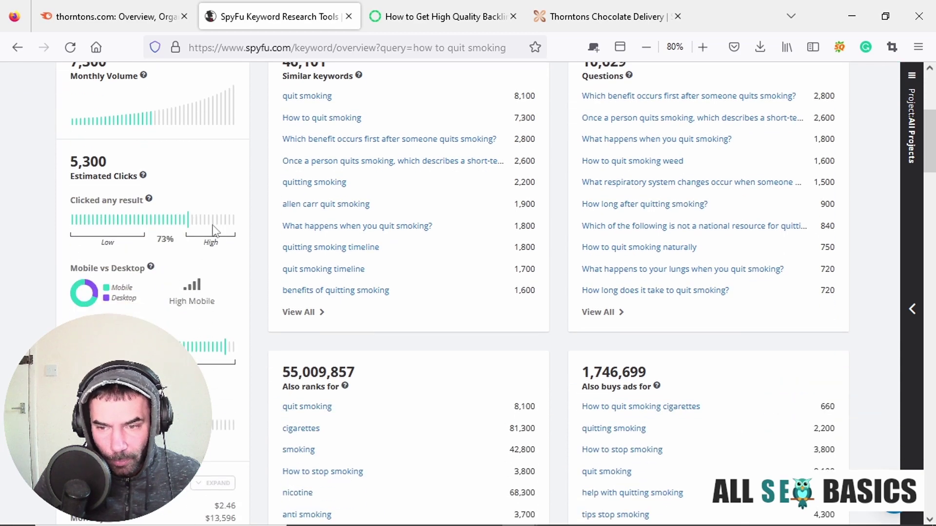
scroll(214, 229, down, 3)
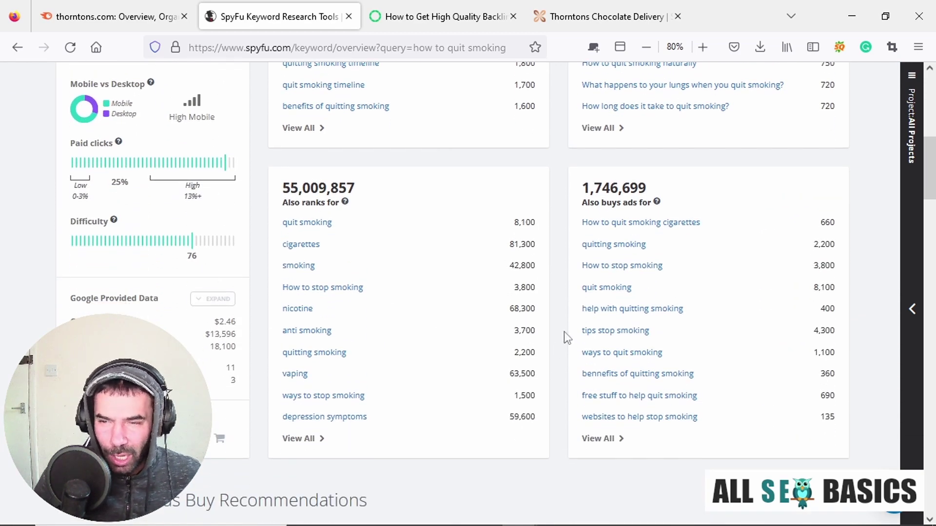
Open the overview of "quit smoking" from the keywords it also ranks for and check its difficulty.
click(306, 228)
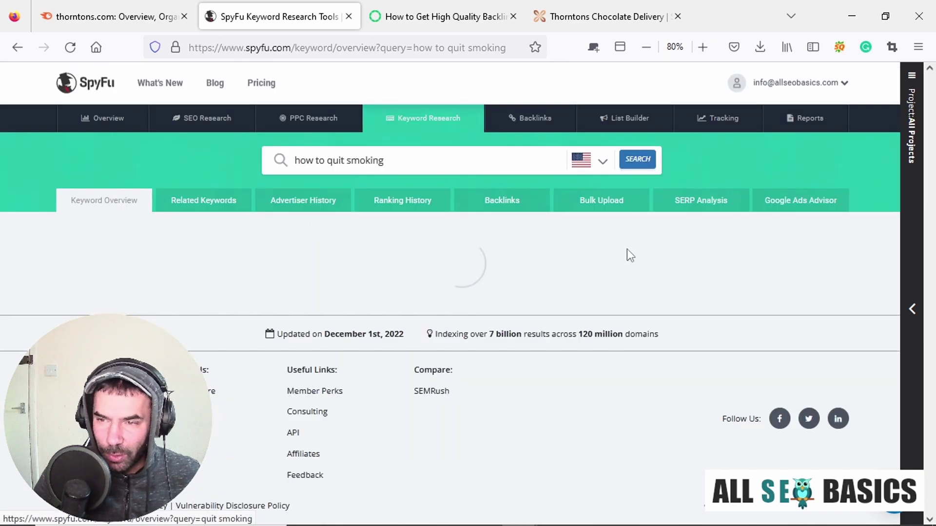
scroll(180, 274, down, 5)
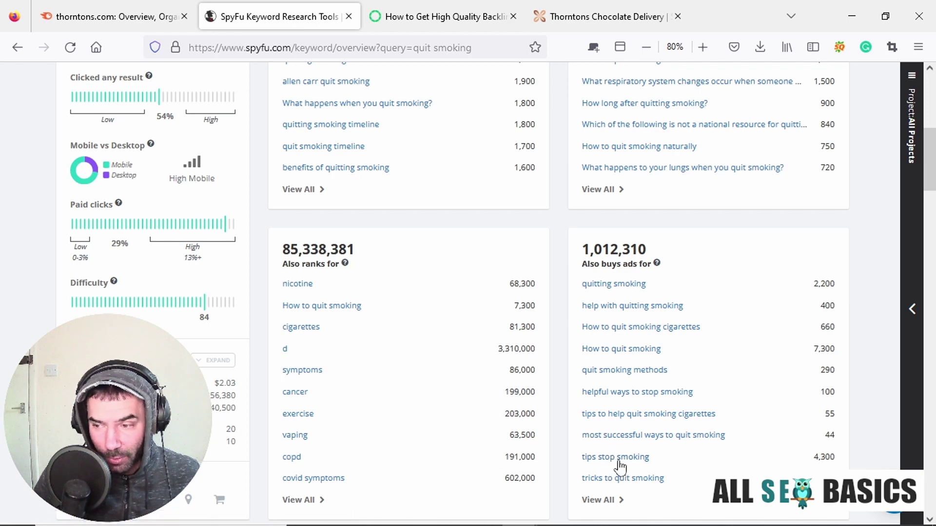
Open the overview of "tips stop smoking" from the keywords it also buys ads for and check its difficulty and monthly volume.
scroll(617, 465, down, 1)
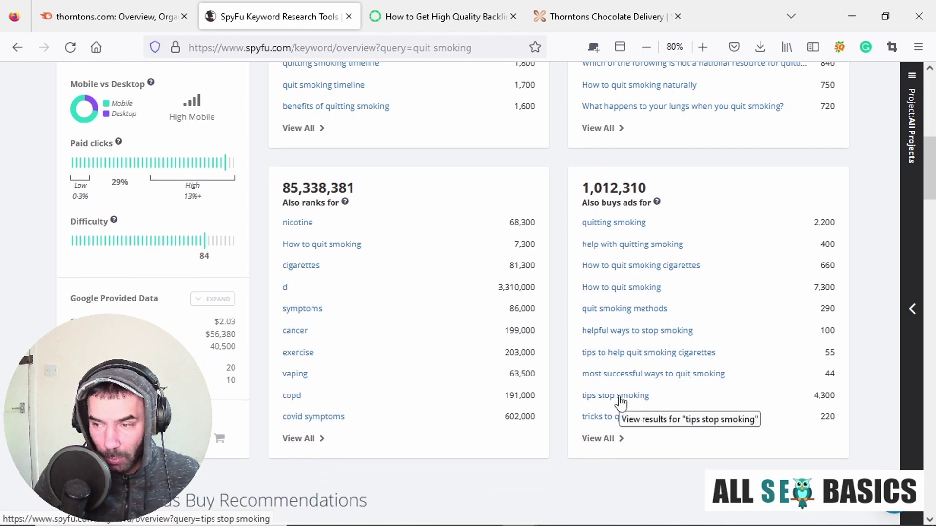
click(619, 397)
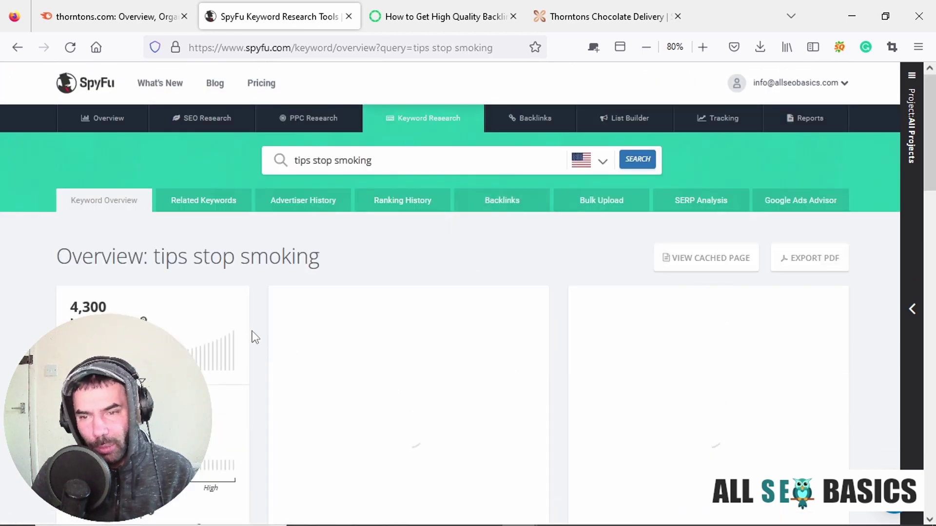
scroll(250, 298, down, 3)
scroll(251, 299, down, 3)
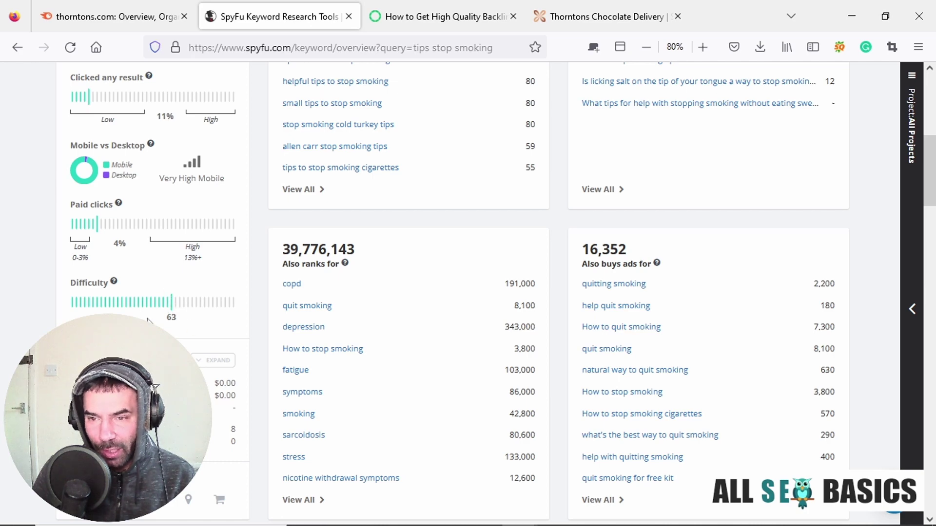
scroll(321, 320, up, 5)
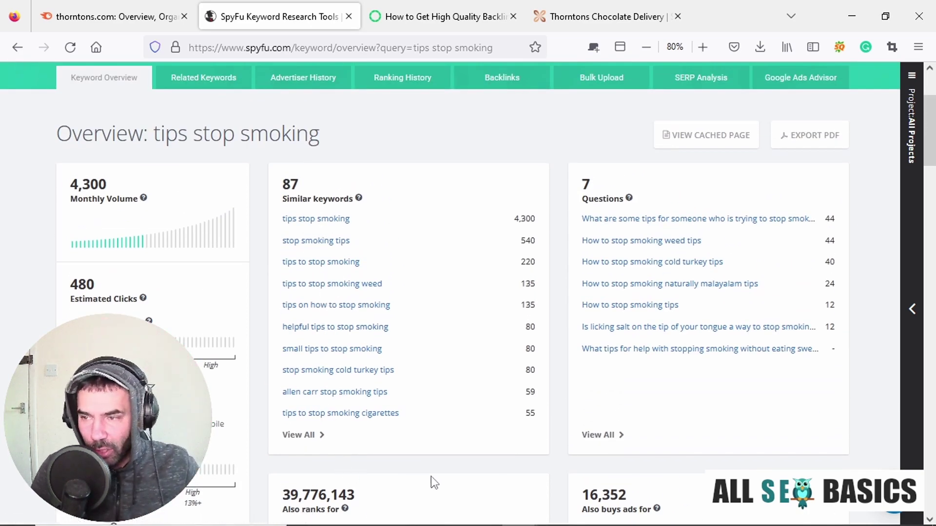
drag(108, 185, 70, 188)
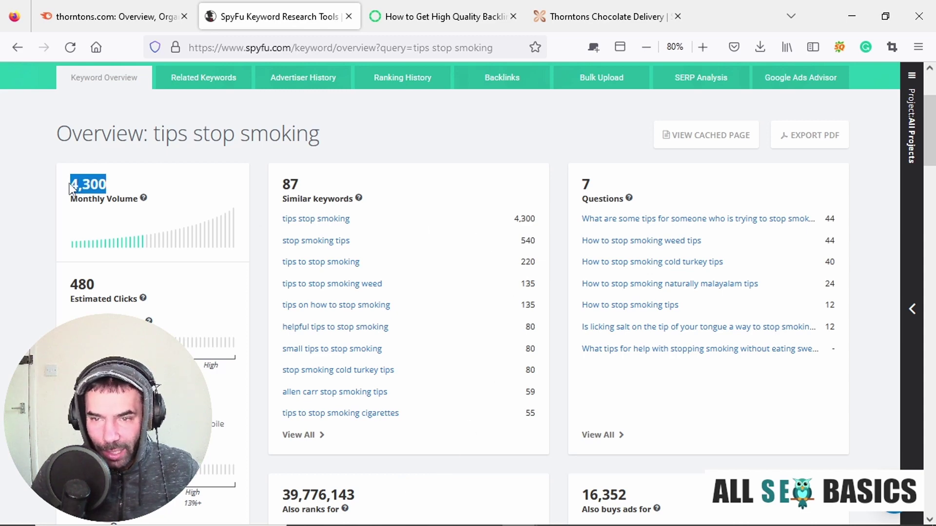
click(71, 187)
Copy the keyword "tips stop smoking" into the untitled Notepad document, replacing all of its existing text.
drag(154, 134, 326, 137)
key(ctrl+c)
key(alt+Tab)
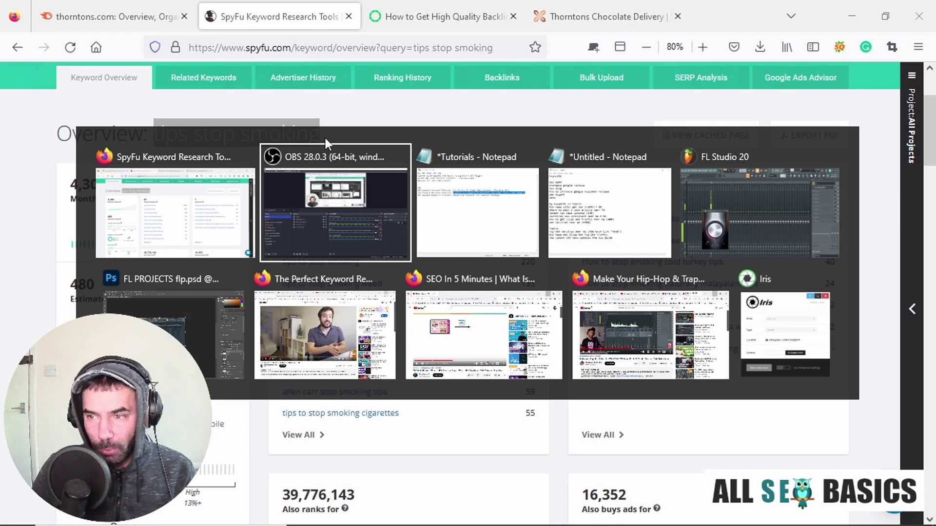
key(Tab)
key(Tab)
key(ctrl+a)
key(ctrl+v)
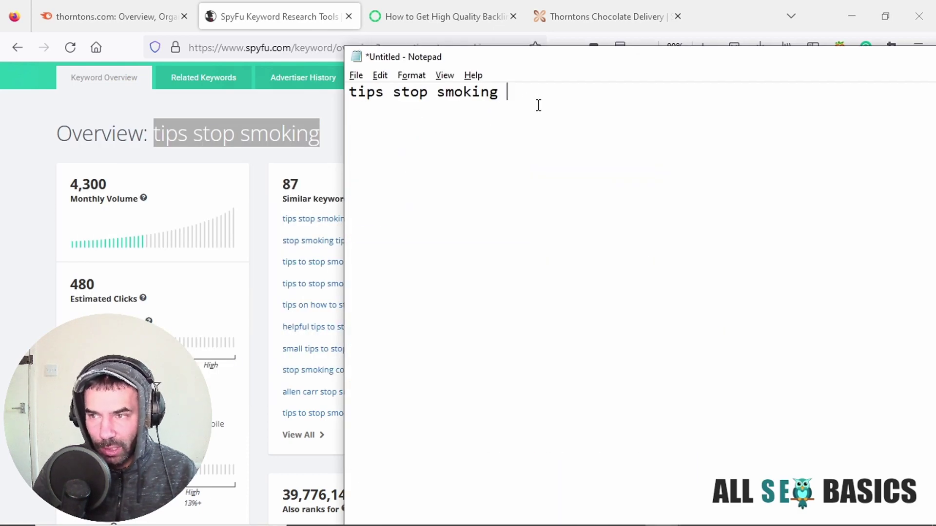
Copy the keyword's monthly volume from SpyFu and add it to the Notepad line as "(monthly visits 4,300)".
key(alt+Tab)
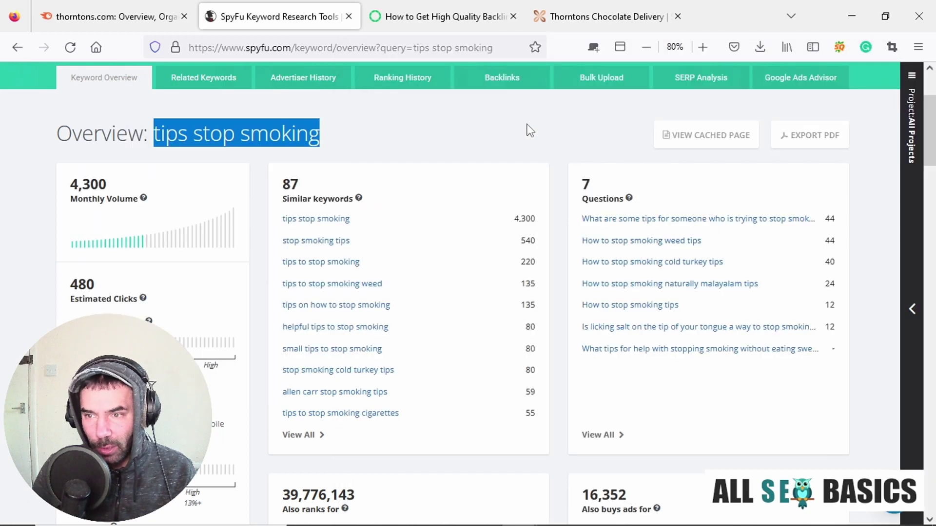
drag(69, 184, 109, 184)
key(ctrl+c)
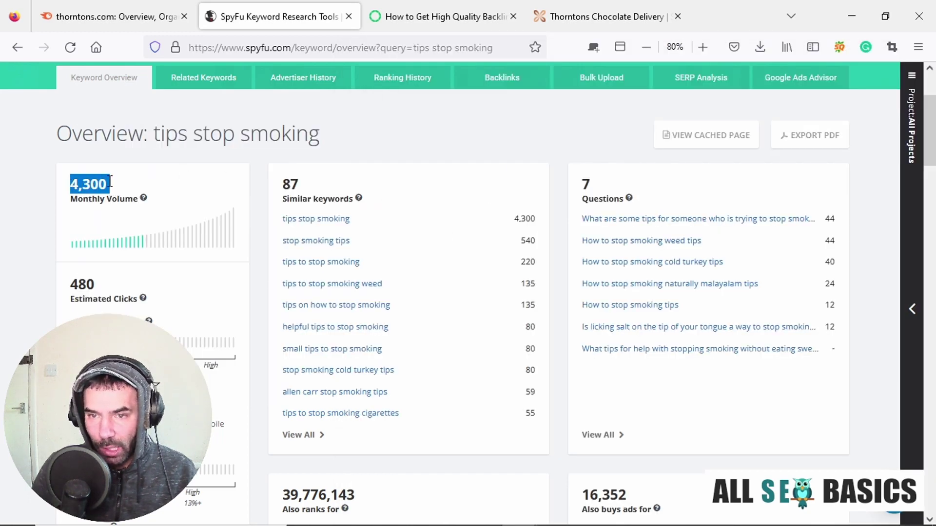
key(alt+Tab)
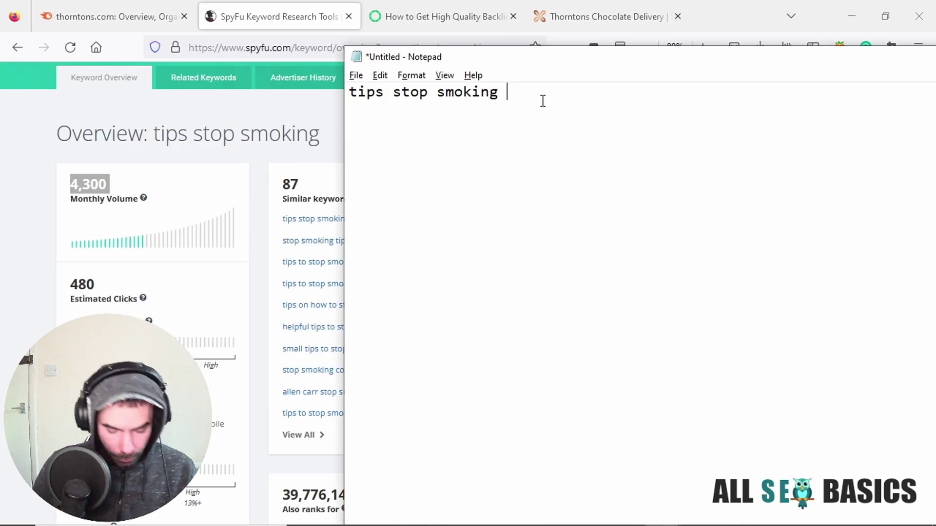
text((month)
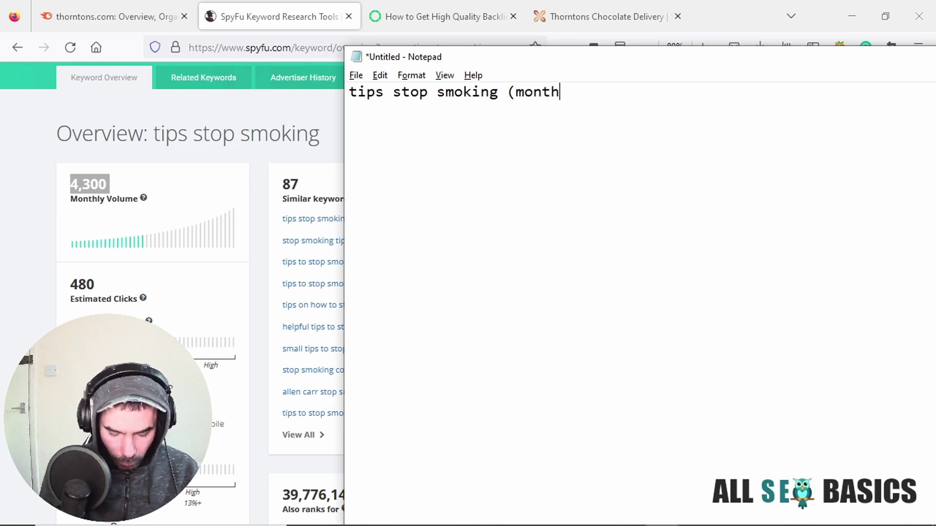
text(ly visits)
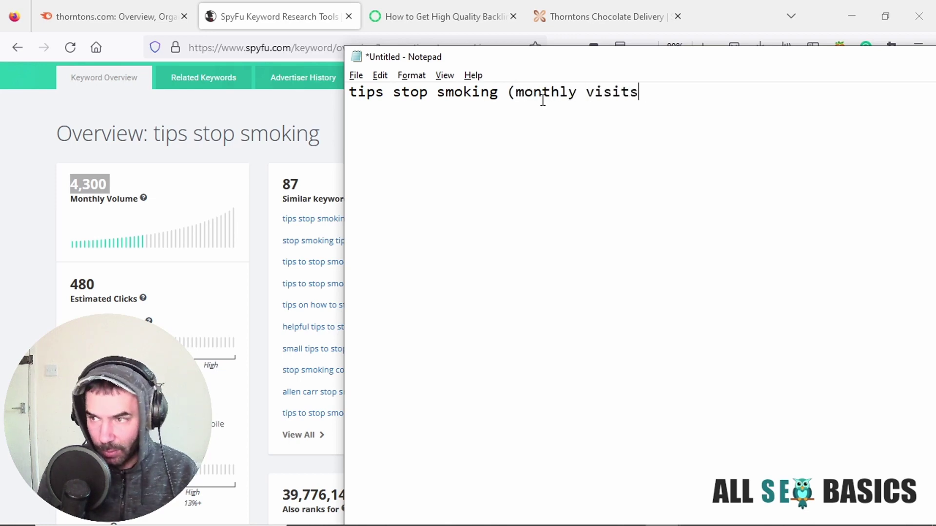
key(ctrl+v)
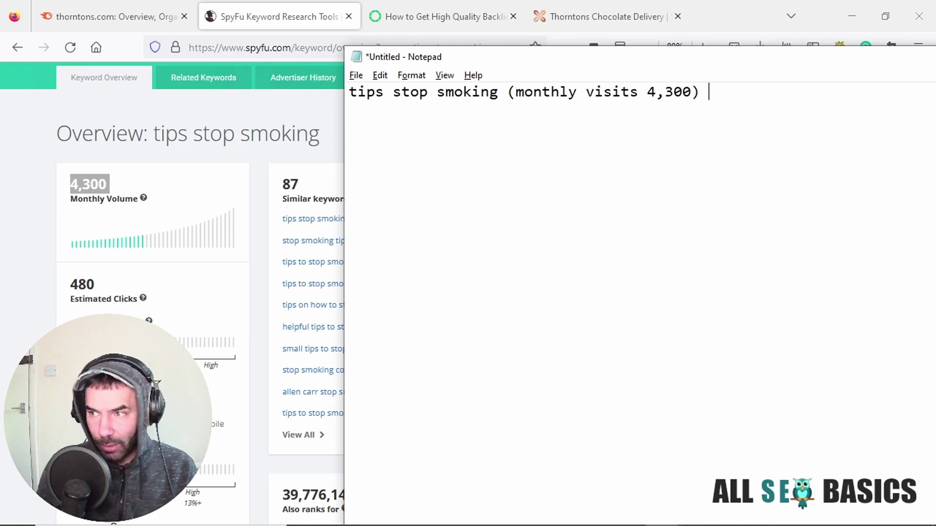
Look up the difficulty of "tips stop smoking" in SpyFu and append "- Dif 63" to its Notepad line.
key(alt+Tab)
scroll(229, 322, down, 5)
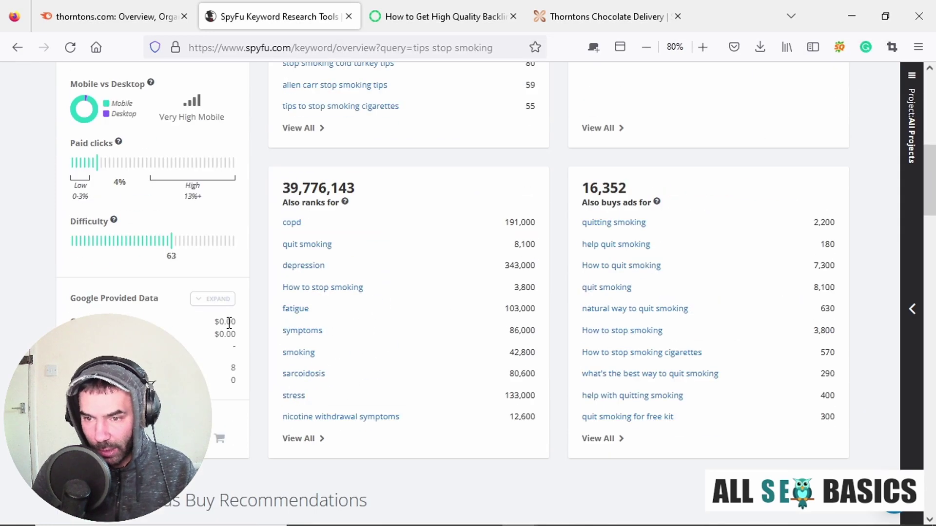
scroll(246, 341, up, 3)
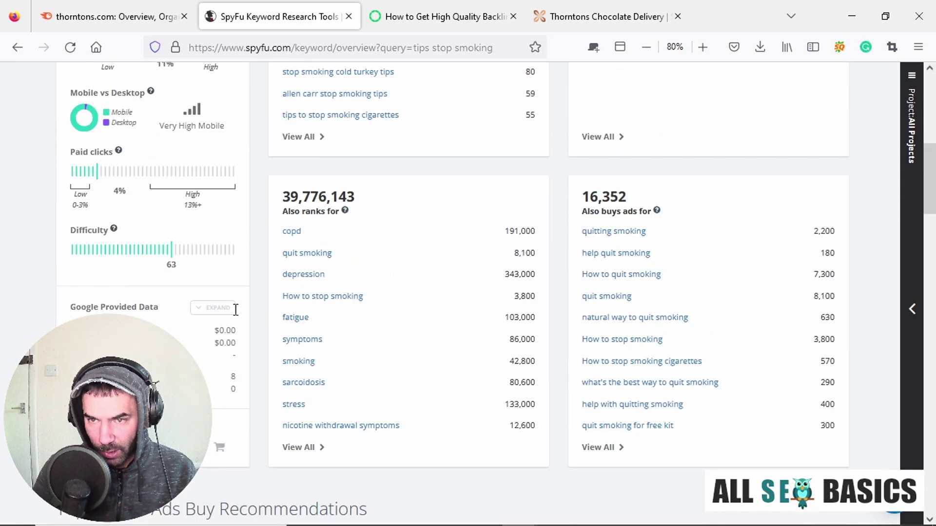
scroll(247, 278, down, 3)
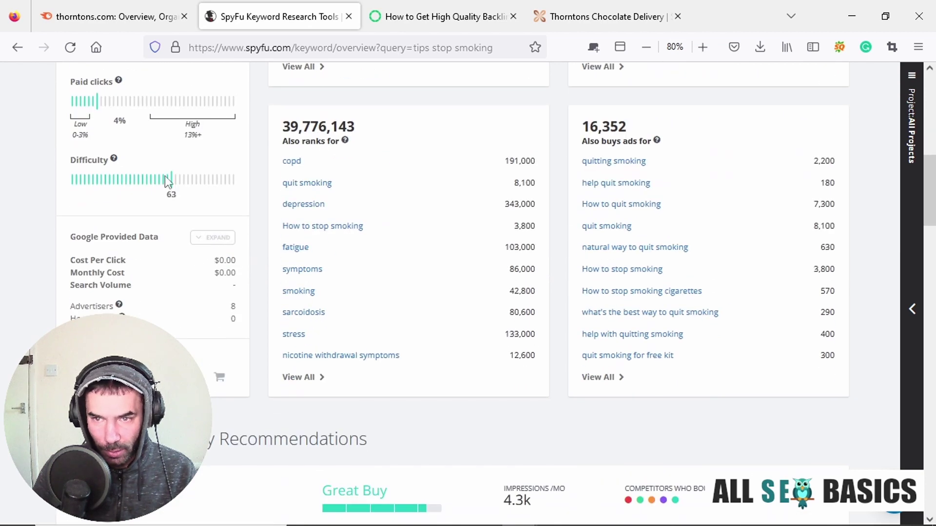
scroll(165, 180, down, 2)
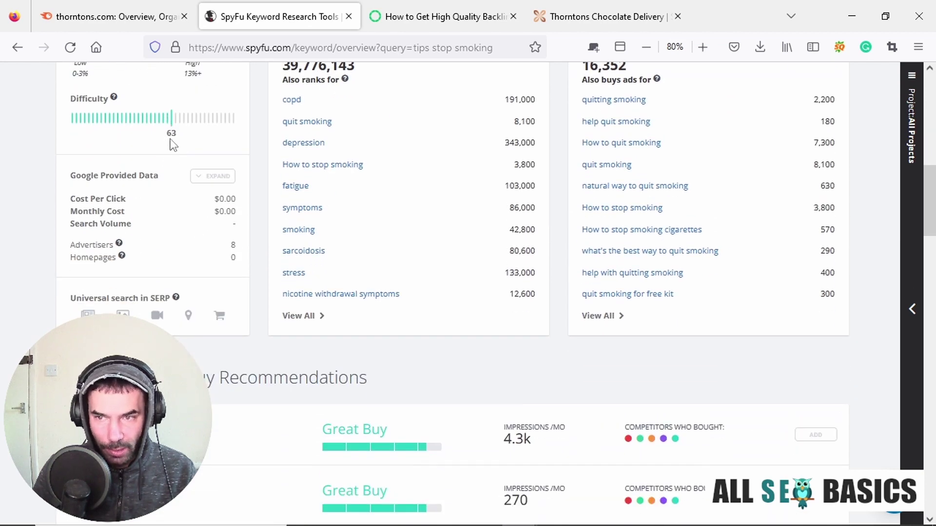
key(alt+Tab)
text(D)
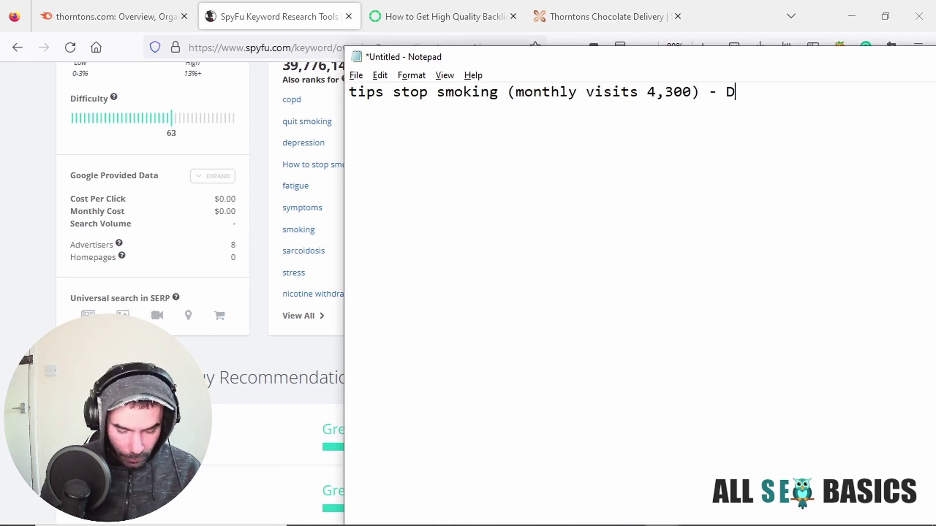
text(if 63)
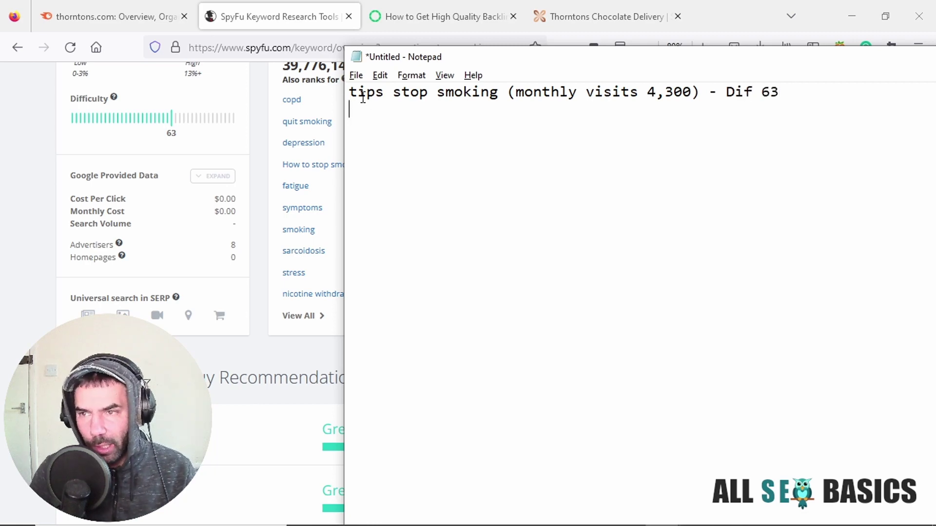
Return to SpyFu, open the overview of "nicotine withdrawal symptoms" from the also-ranks-for keywords, and check its difficulty and monthly volume.
click(49, 206)
scroll(443, 218, up, 2)
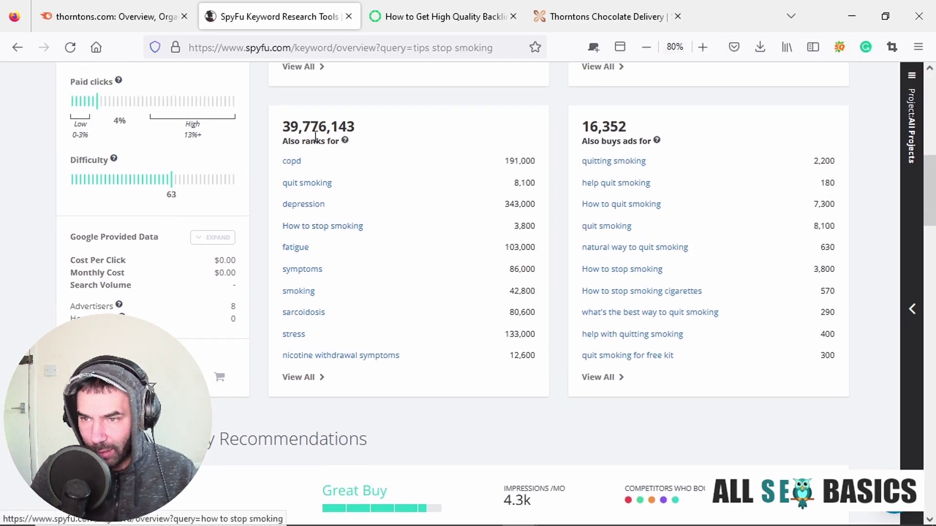
click(367, 356)
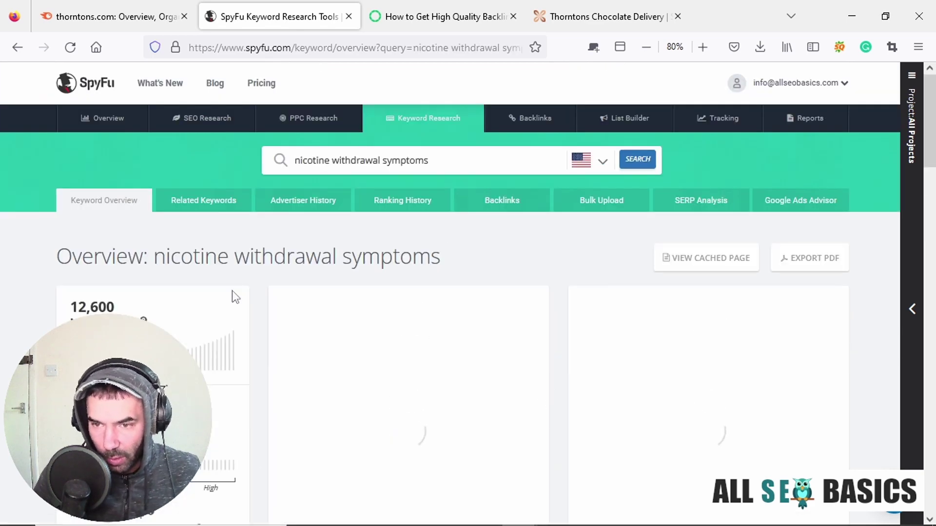
scroll(232, 291, down, 8)
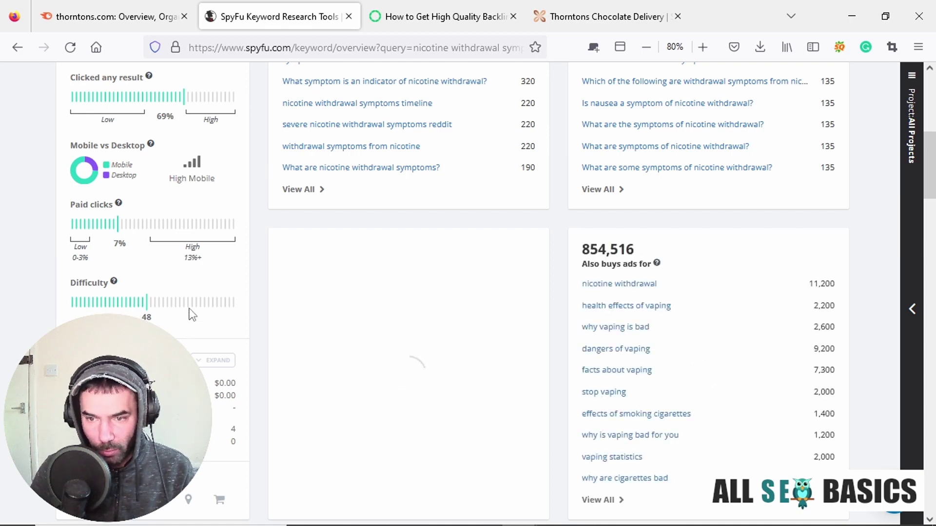
scroll(188, 309, up, 5)
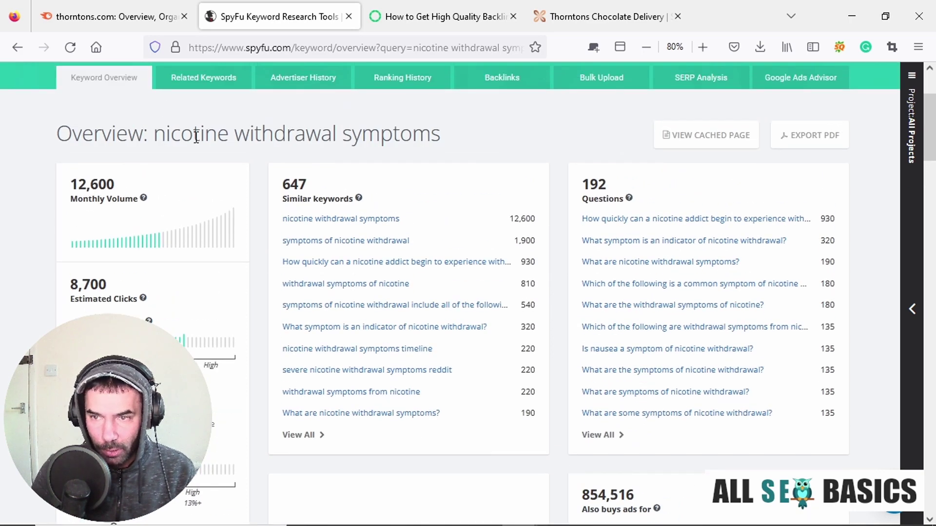
Copy the keyword "nicotine withdrawal symptoms" from its overview heading onto a second line in the Notepad document.
drag(155, 135, 442, 126)
key(ctrl+c)
key(alt+Tab)
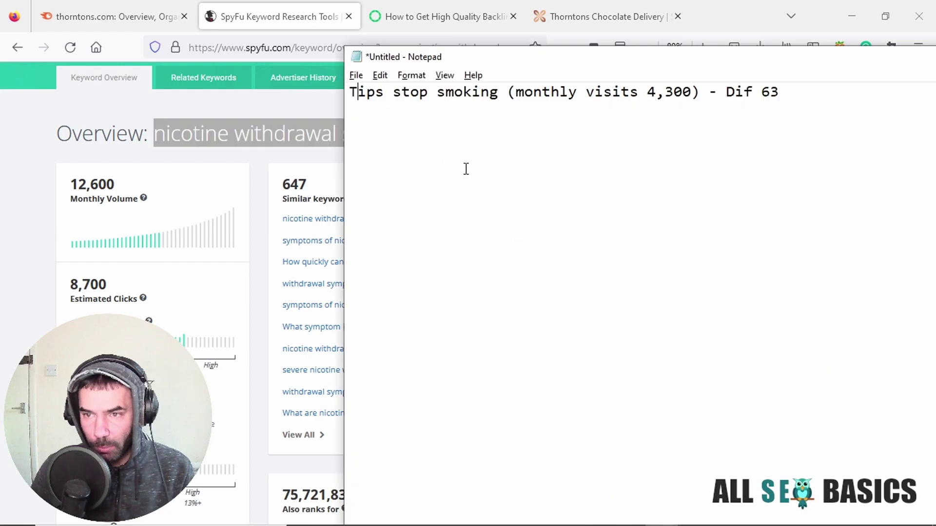
key(Return)
key(ctrl+v)
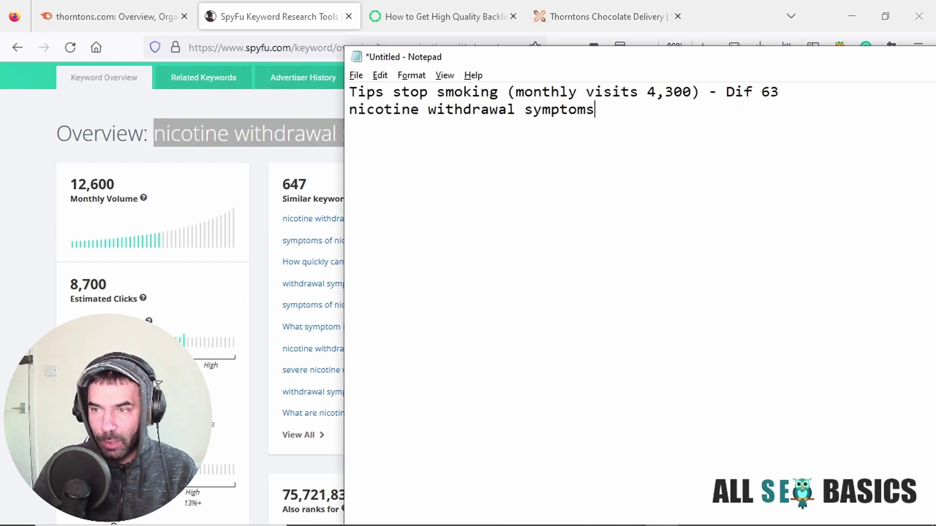
Copy the monthly volume of "nicotine withdrawal symptoms" from SpyFu and add it to the second Notepad line as "12,600 Visist".
key(alt+Tab)
click(109, 180)
drag(109, 180, 73, 184)
key(ctrl+c)
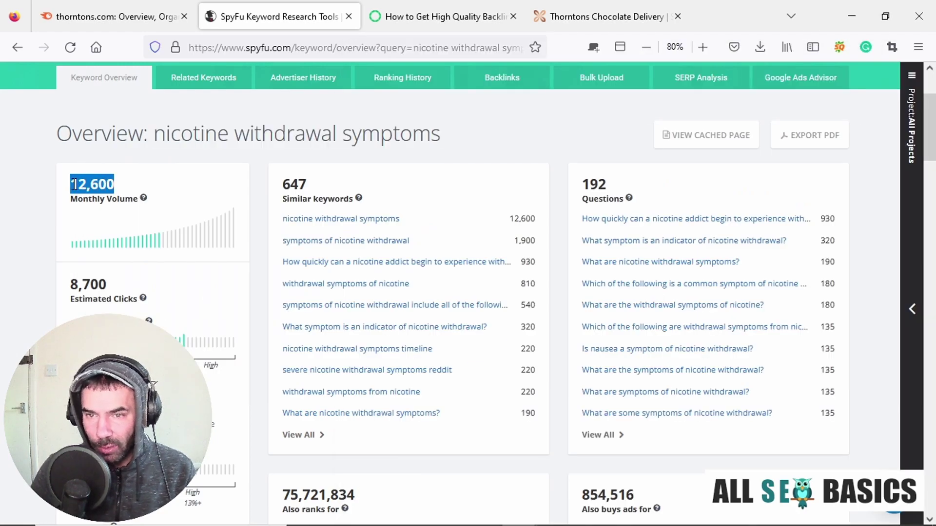
key(alt+Tab)
key(ctrl+v)
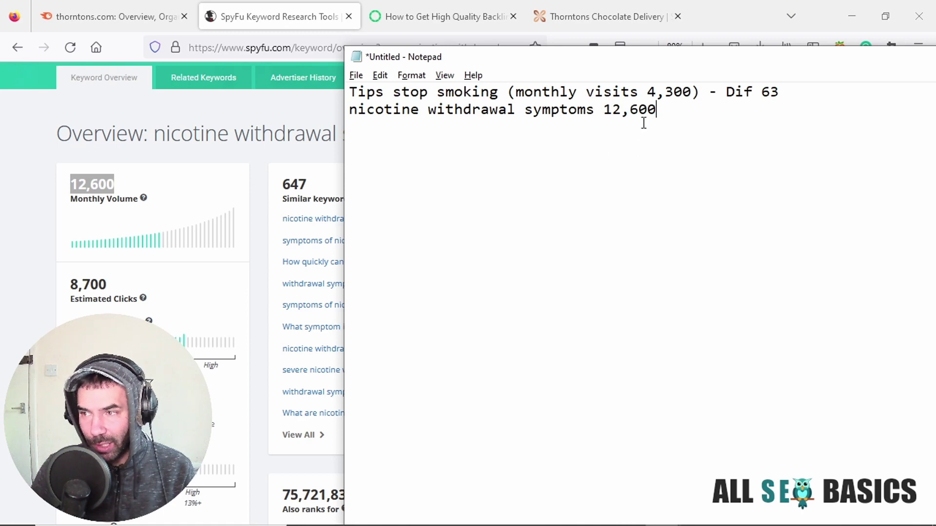
text(Vsi)
key(BackSpace)
key(BackSpace)
key(BackSpace)
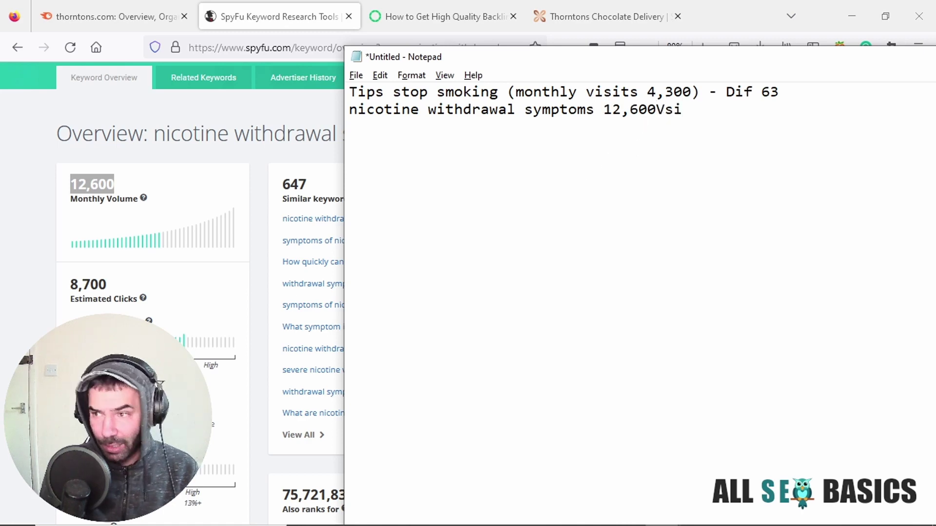
text(Visist)
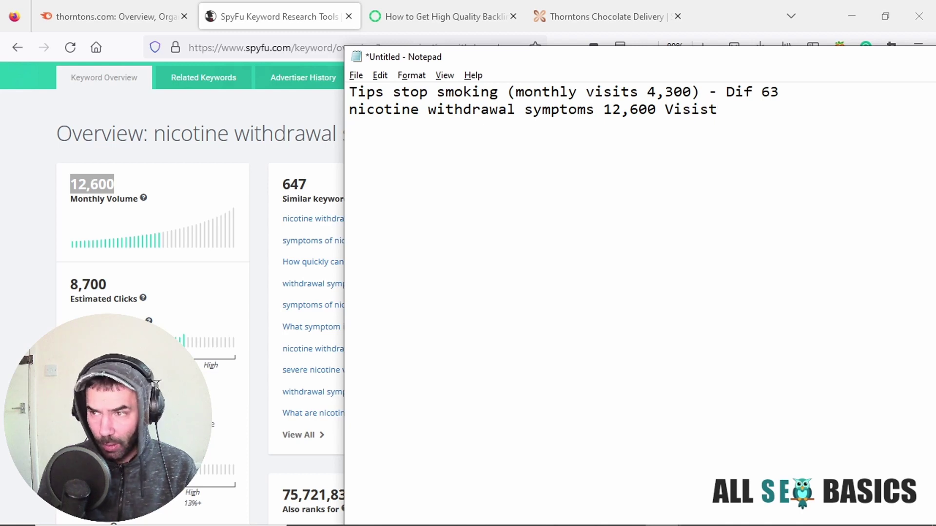
Look up the difficulty of "nicotine withdrawal symptoms" in SpyFu and append "- Dif 48" to the second Notepad line, followed by a new line.
text( -)
key(alt+Tab)
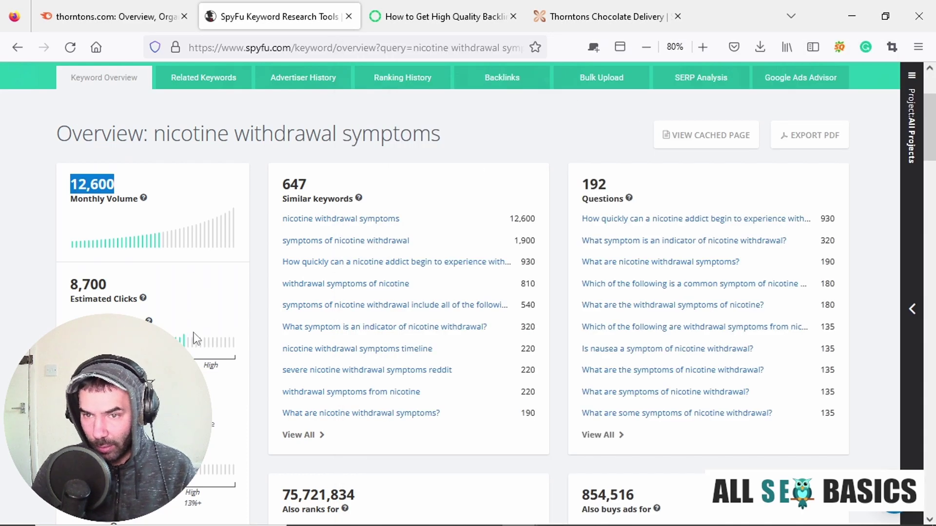
scroll(226, 242, down, 3)
scroll(226, 241, down, 4)
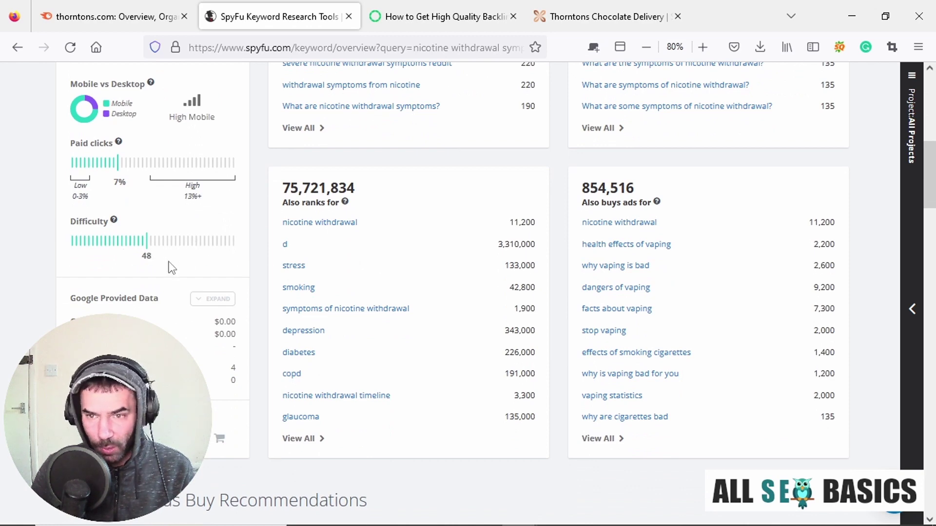
key(alt+Tab)
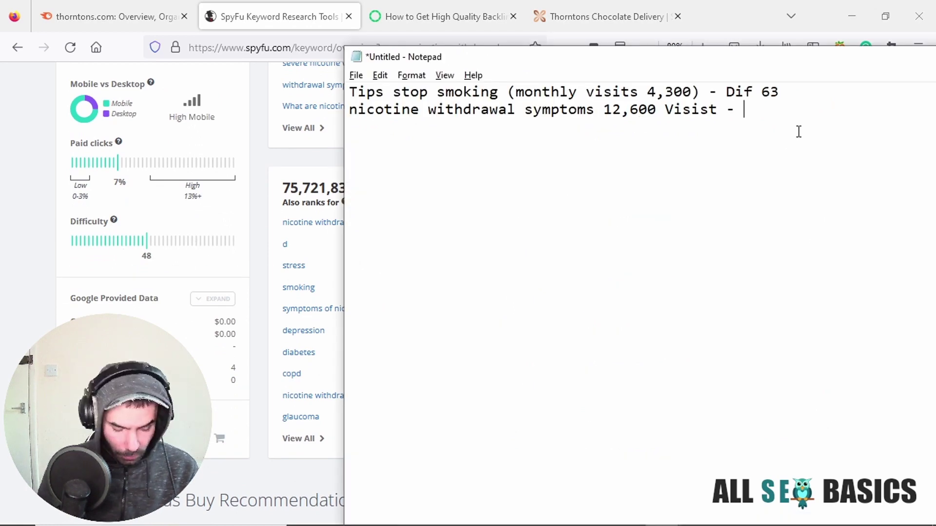
text(Dif 48)
key(Return)
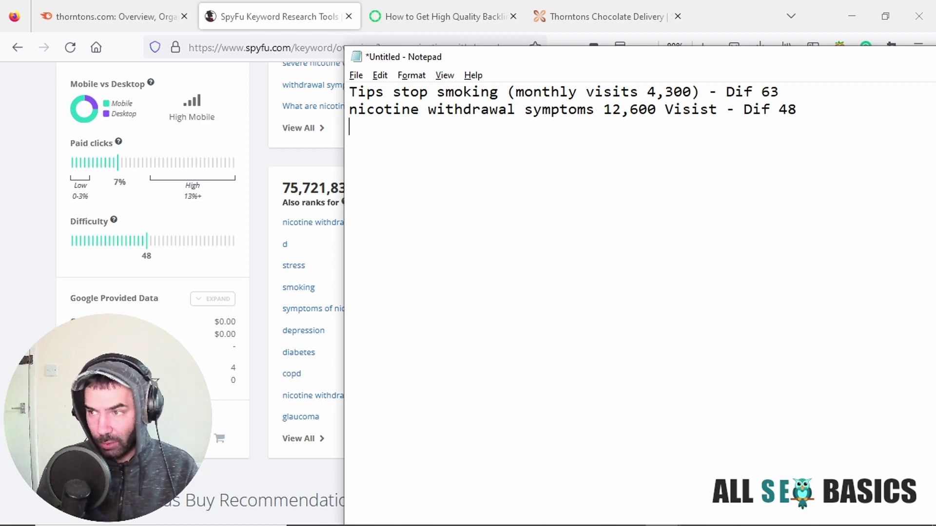
Capitalize the first letter of "nicotine" in the second Notepad line and return to the SpyFu overview.
drag(353, 113, 349, 112)
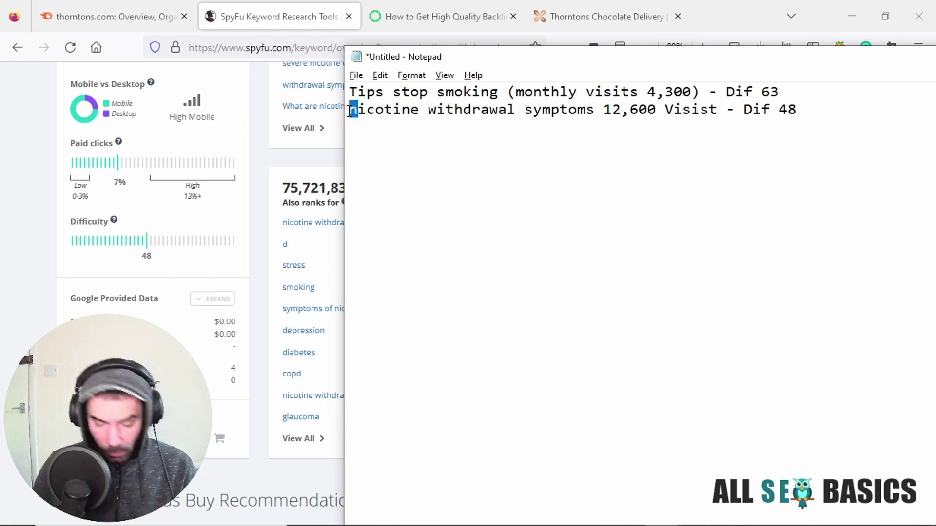
text(N)
key(alt+Tab)
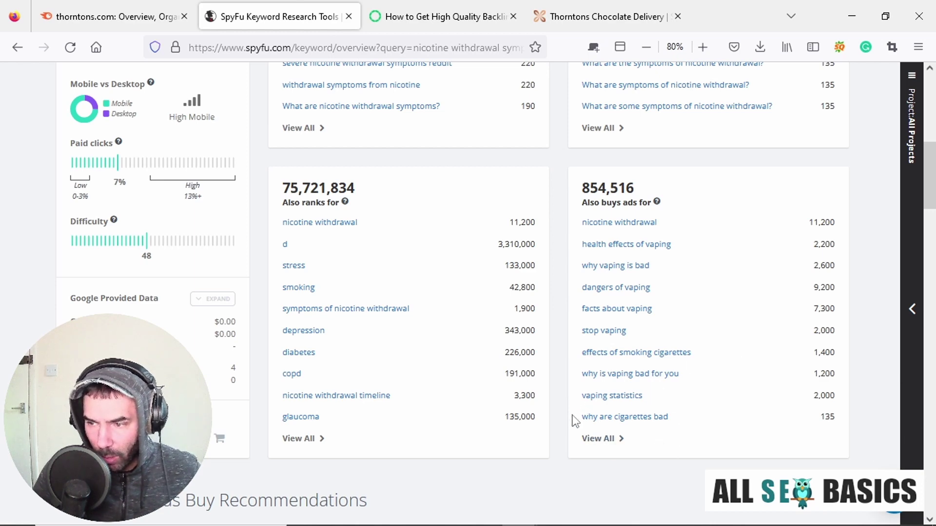
Open the keyword overview for "why are cigarettes bad" and check its monthly volume, difficulty and related keywords.
click(655, 419)
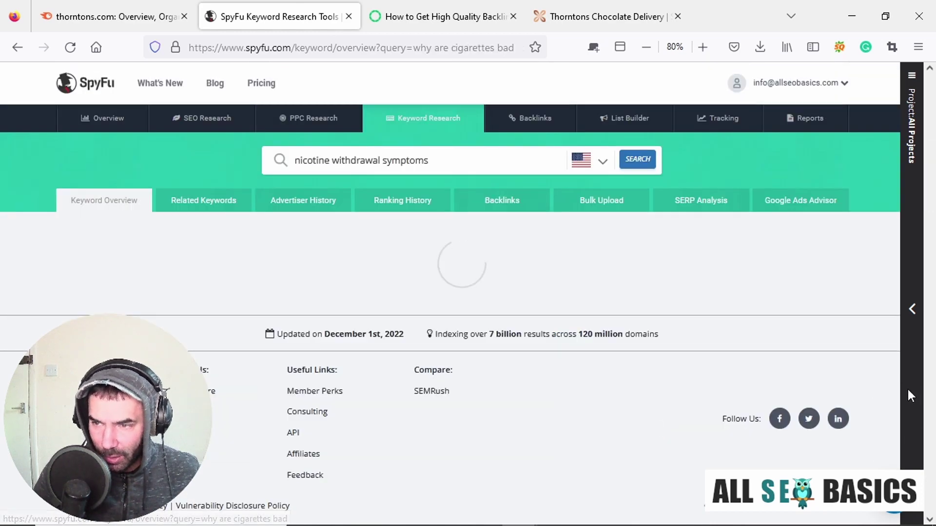
scroll(229, 344, down, 6)
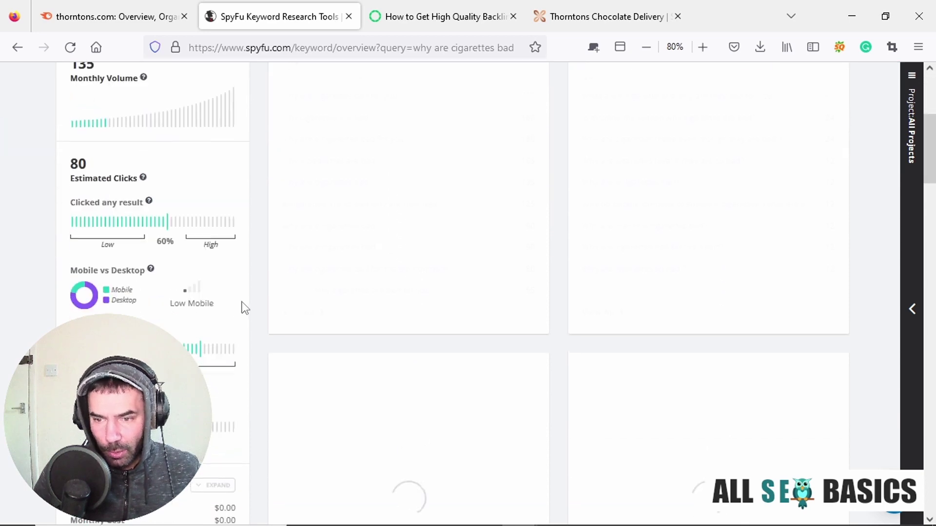
scroll(195, 325, down, 3)
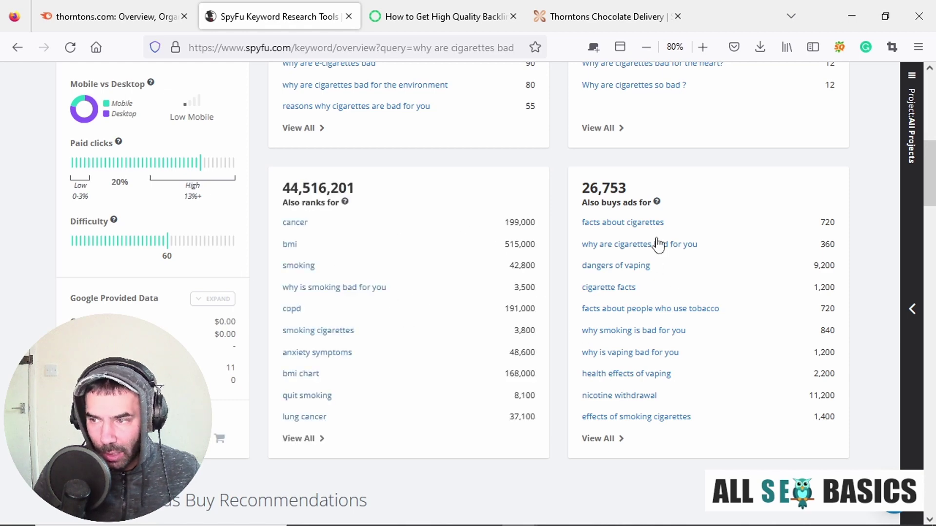
Open the overview for "facts about cigarettes" among the keywords also bought for ads and examine its similar keywords and questions.
click(642, 225)
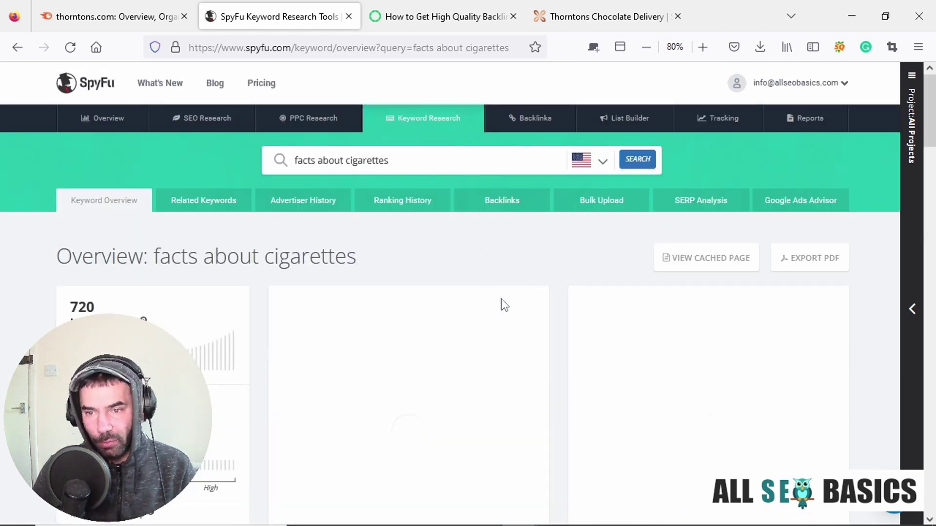
scroll(462, 268, down, 8)
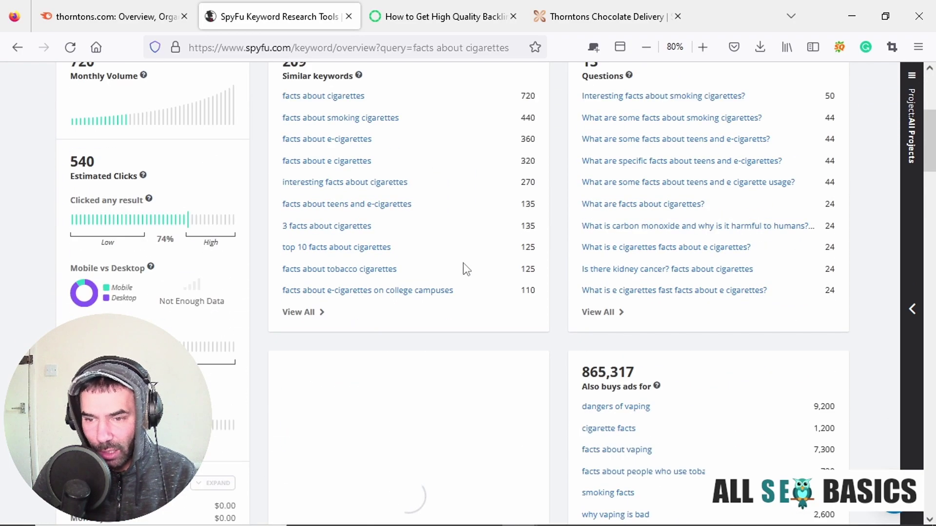
scroll(487, 271, up, 2)
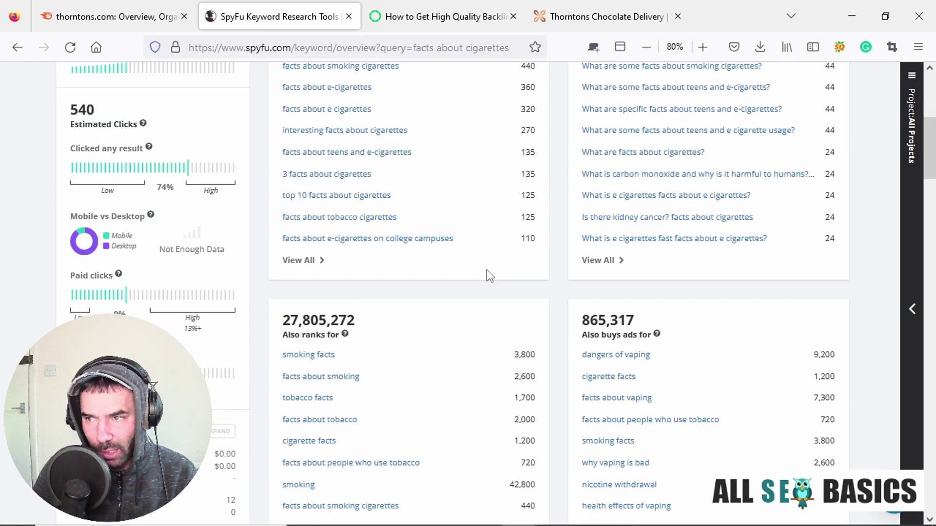
Enclose "12,600 Visist" in parentheses on the "Nicotine Withdrawal Symptoms" line of the Notepad document.
key(alt+Tab)
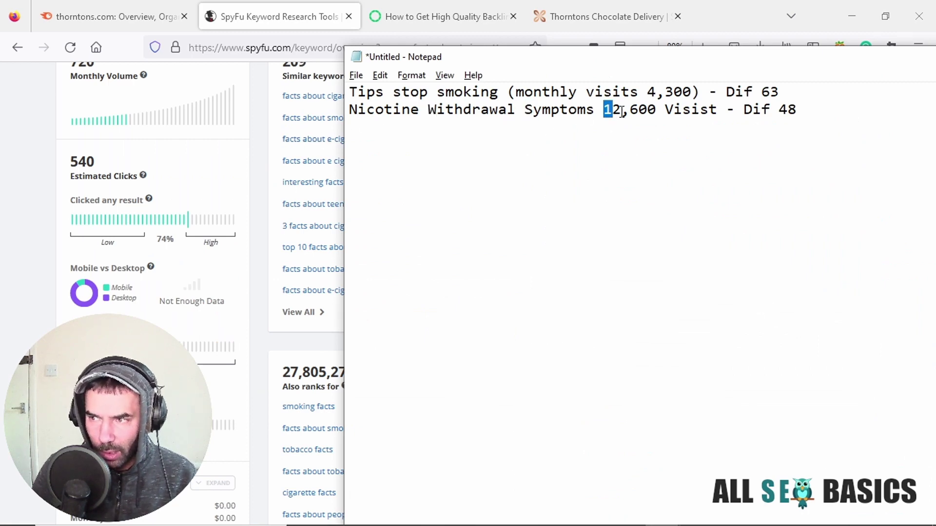
drag(622, 113, 654, 110)
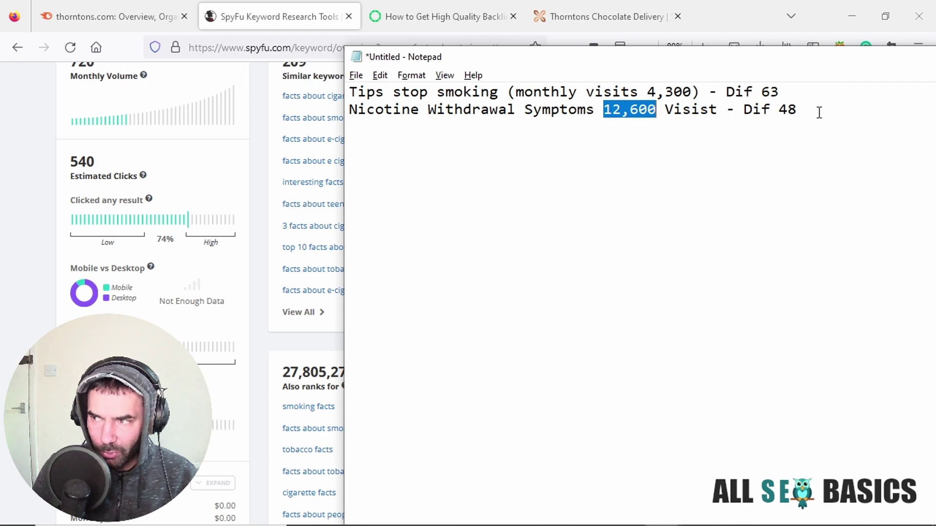
drag(819, 112, 613, 111)
click(608, 110)
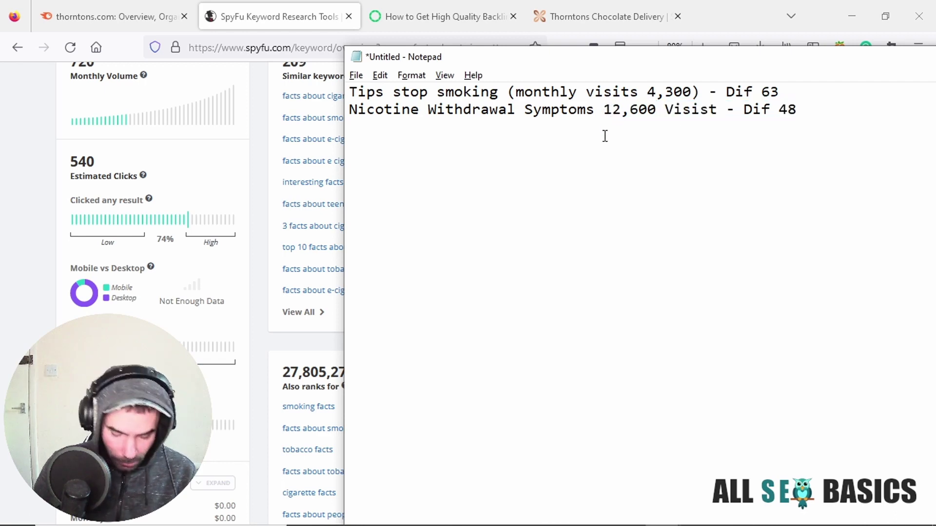
text(()
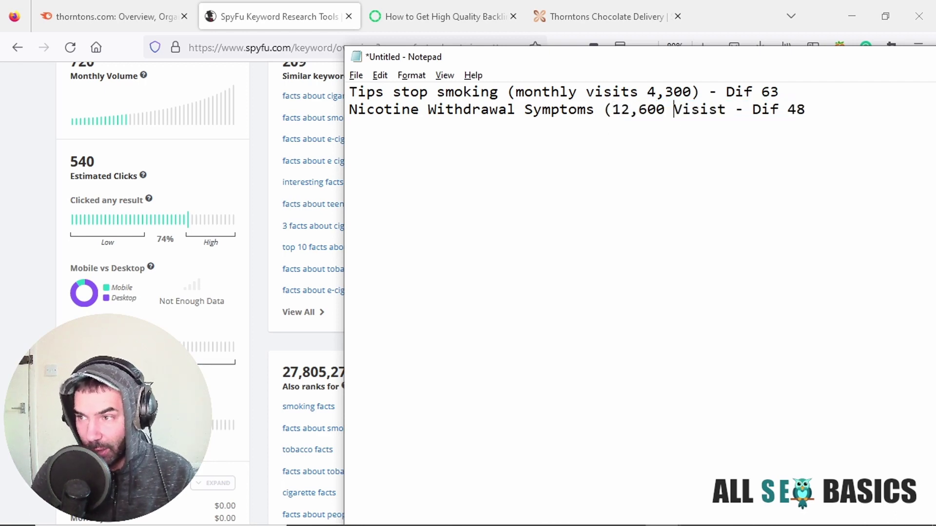
click(734, 110)
text())
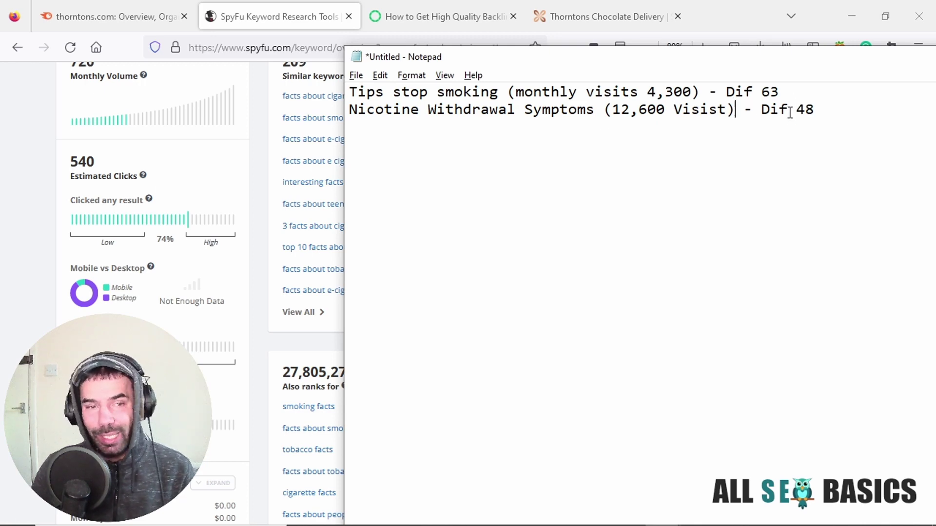
click(629, 123)
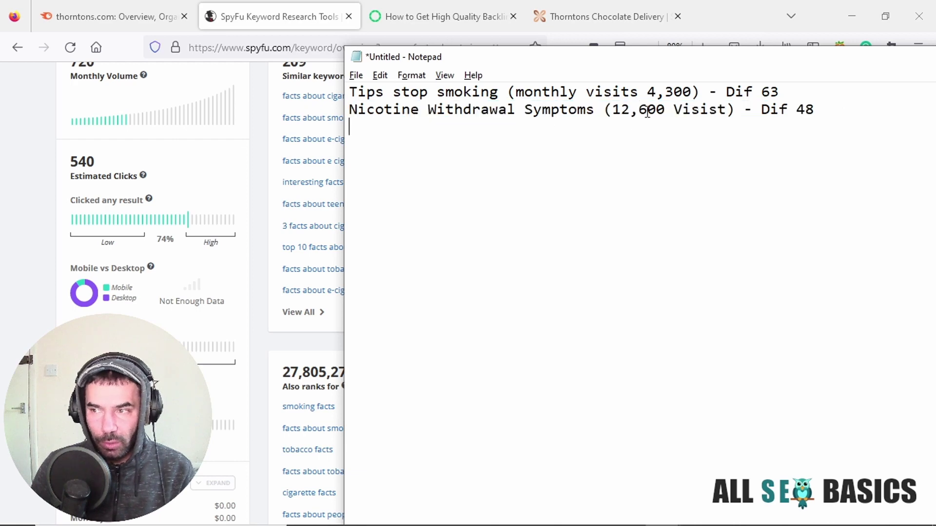
drag(742, 109, 606, 111)
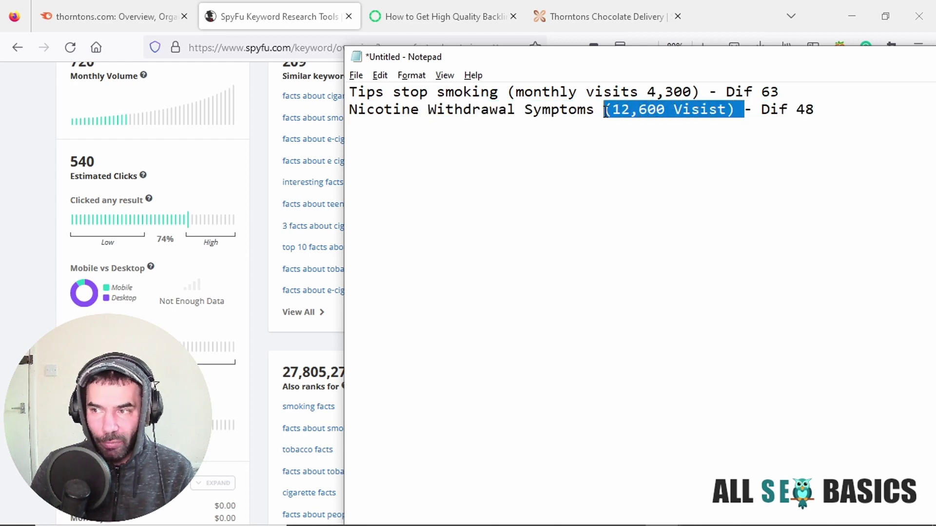
click(586, 132)
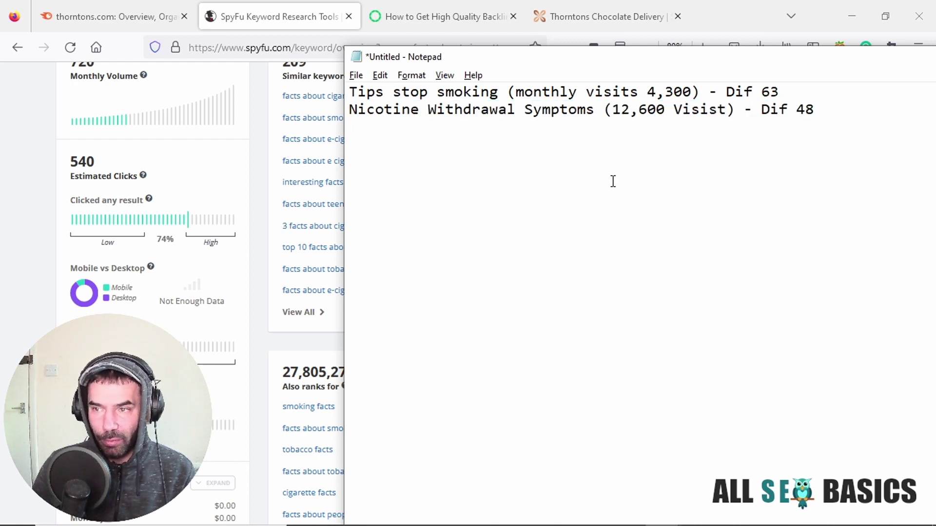
Return to SpyFu, review the difficulty and also-ranks-for keywords of "facts about cigarettes", and compare them with the Notepad list.
key(alt+Tab)
scroll(560, 219, down, 3)
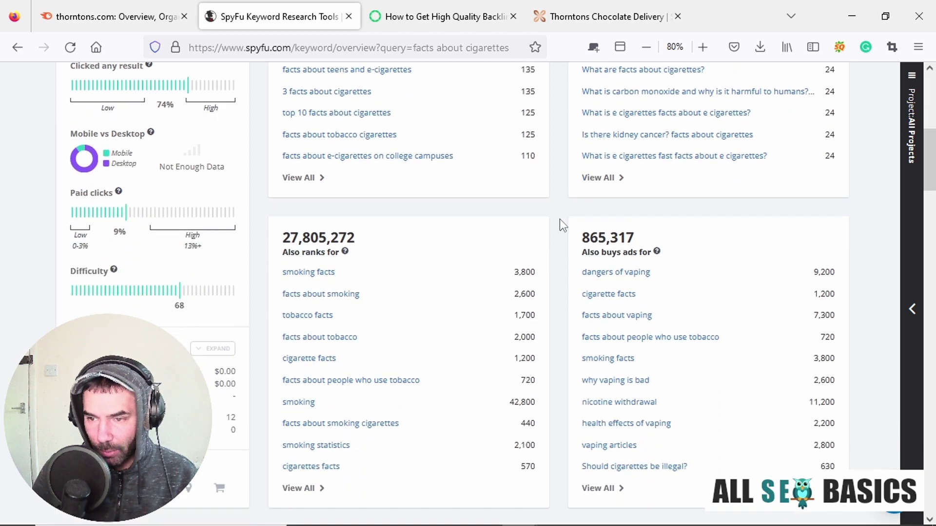
scroll(560, 218, down, 1)
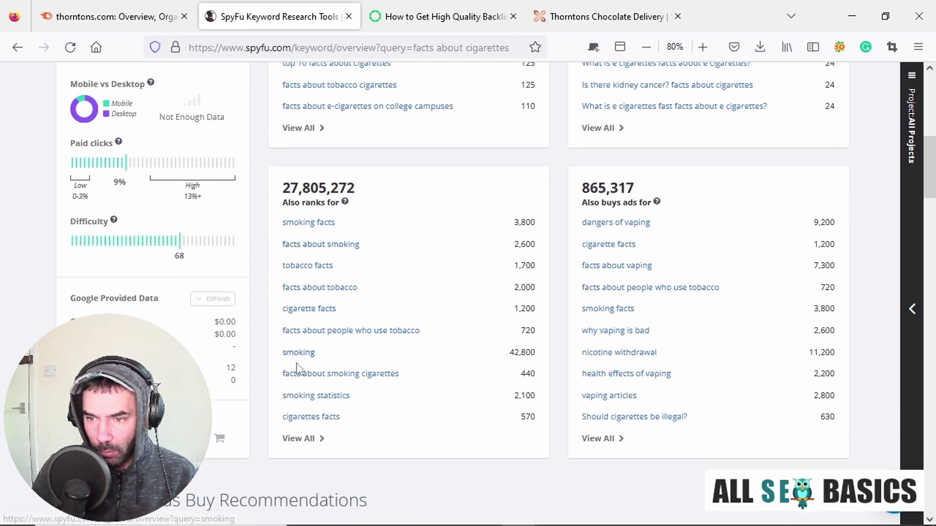
scroll(298, 378, down, 1)
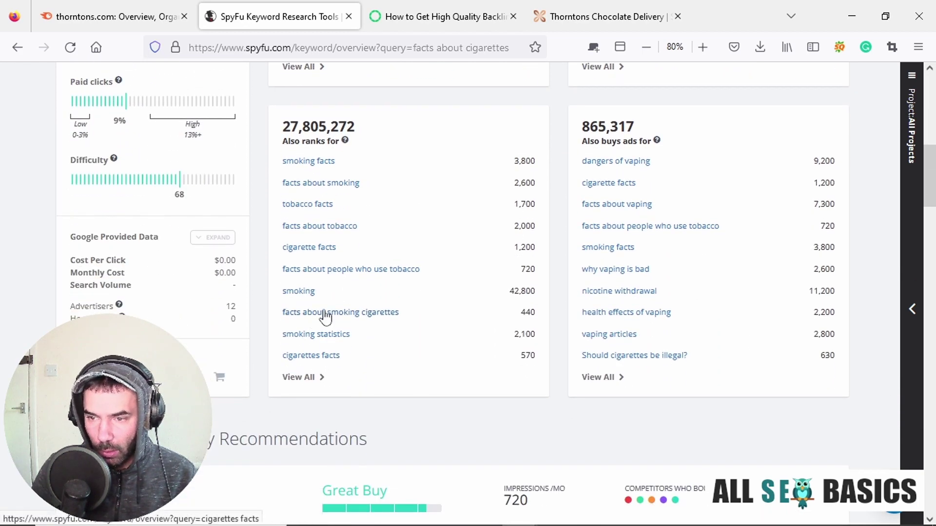
scroll(325, 316, up, 7)
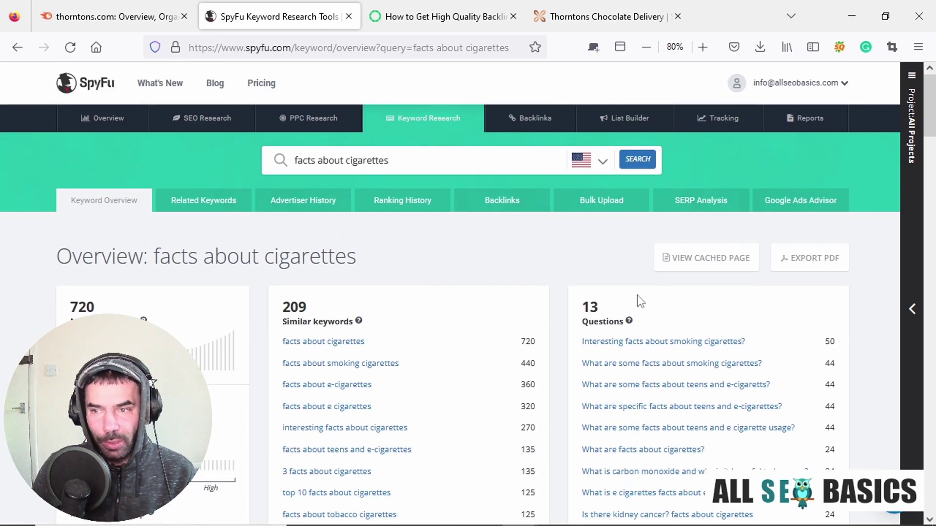
key(alt+Tab)
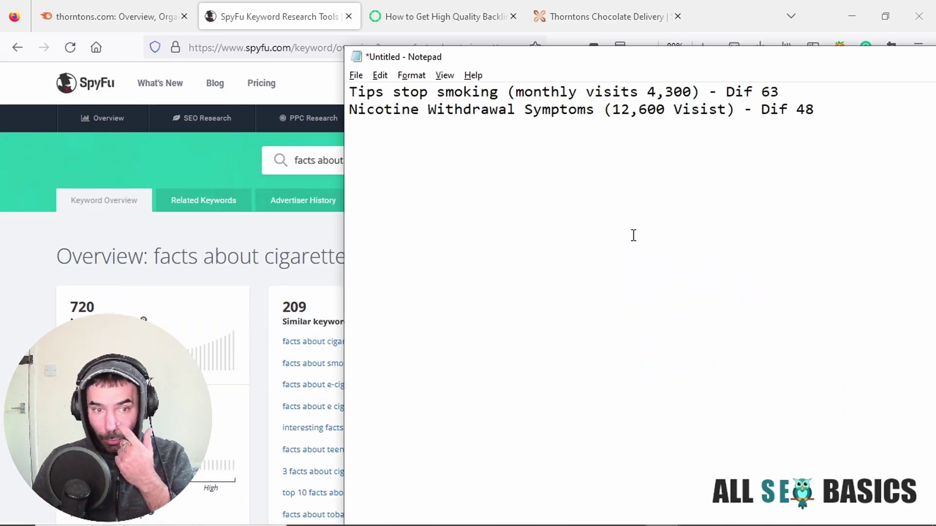
Search SpyFu for the US keyword "mobile phones".
click(308, 153)
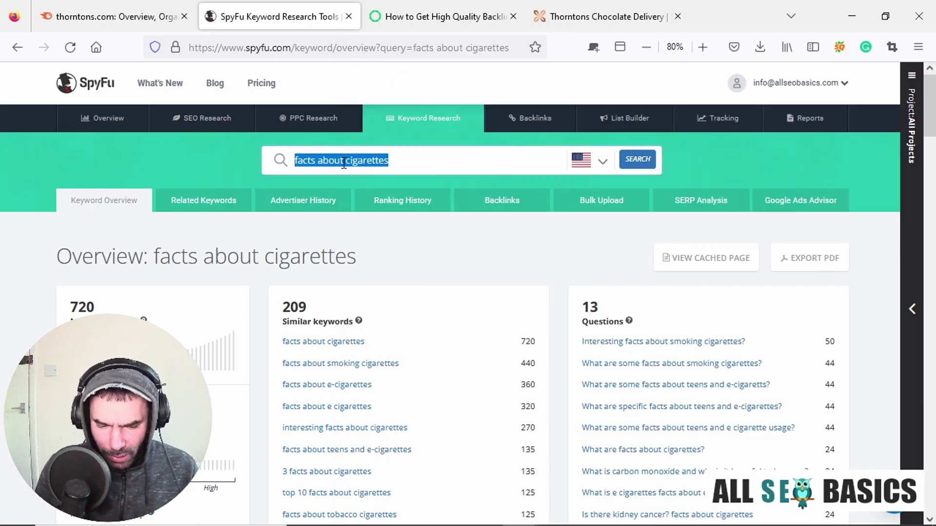
text(mobile p)
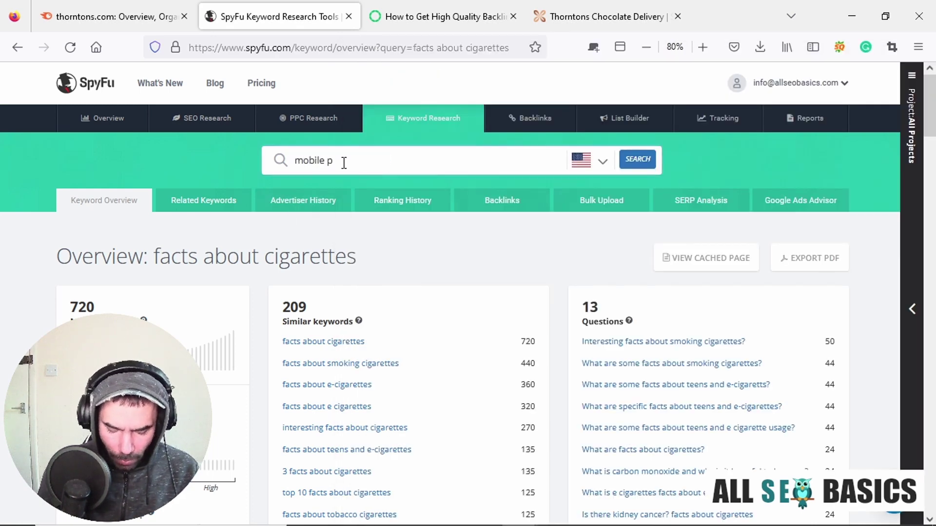
text(hones)
key(Return)
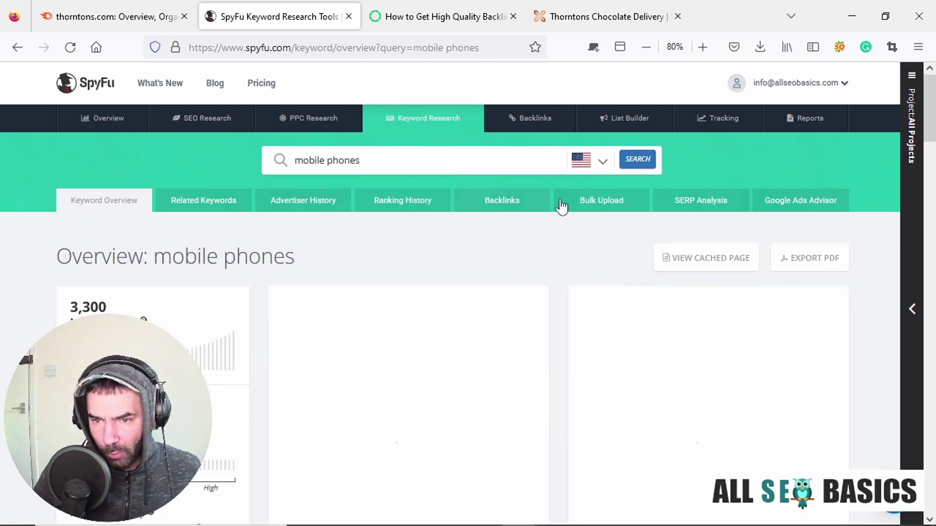
Examine the monthly volume, similar keywords and questions in the "mobile phones" overview.
scroll(587, 200, down, 3)
scroll(582, 206, down, 1)
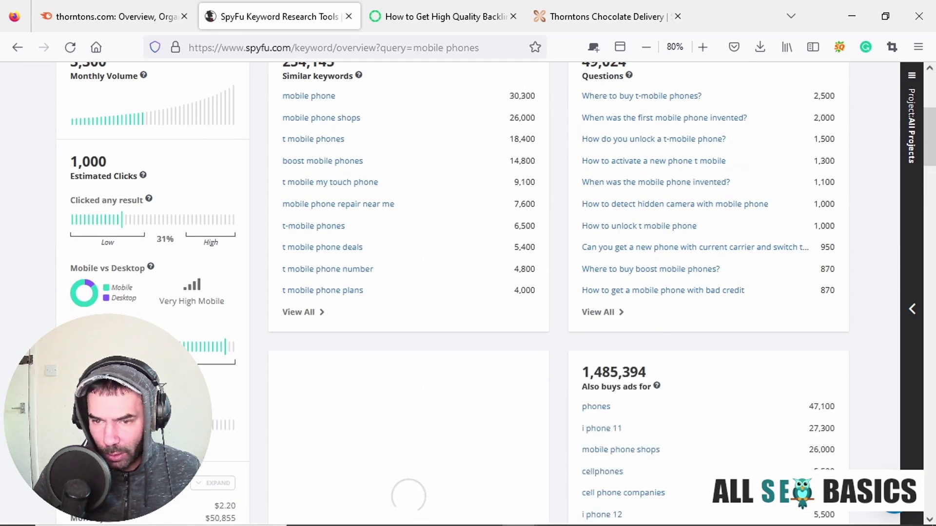
scroll(176, 215, up, 3)
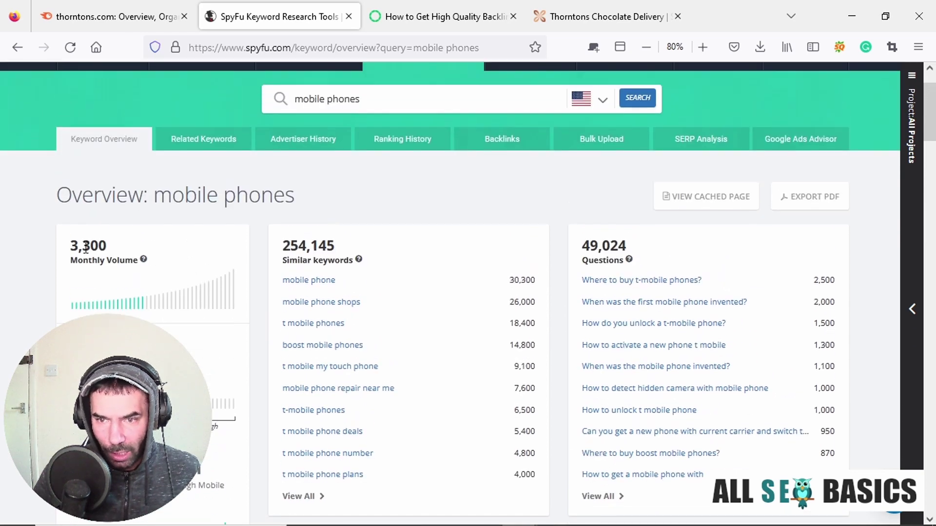
drag(109, 249, 69, 247)
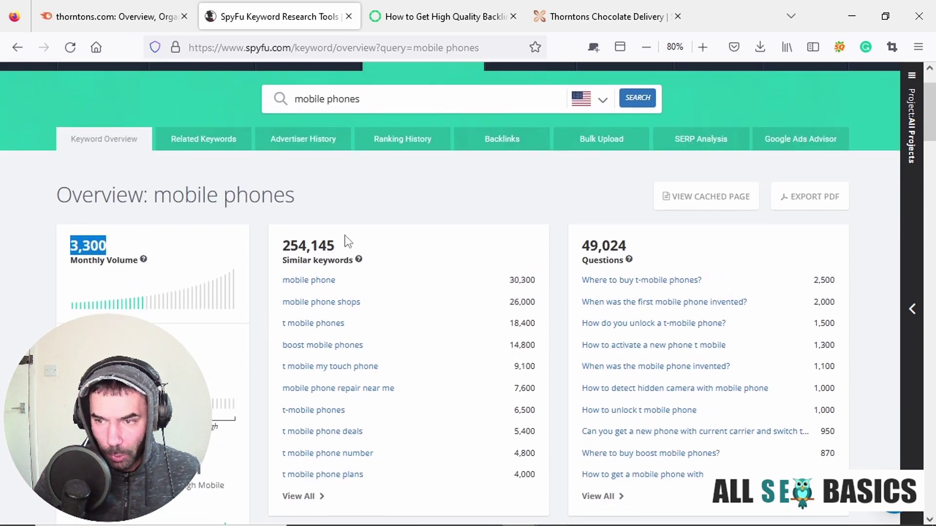
scroll(483, 258, down, 1)
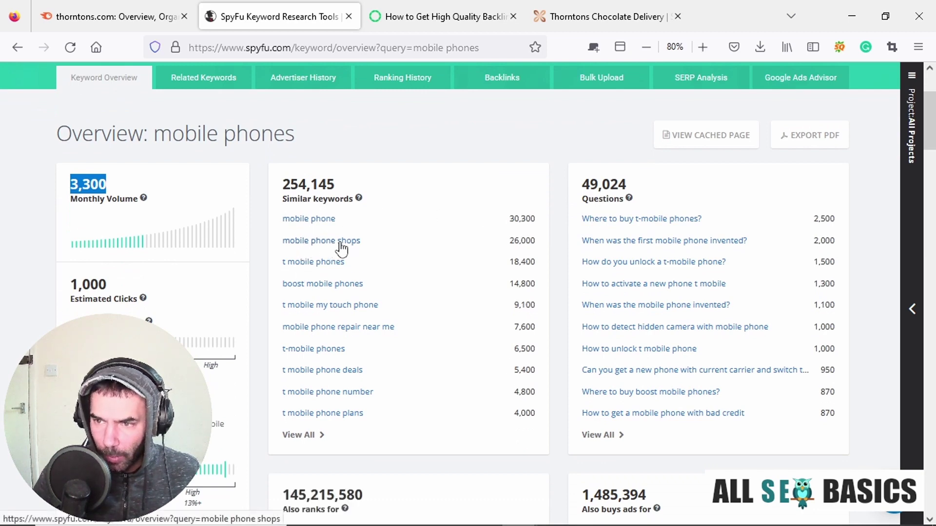
Open the overview of the similar keyword "mobile phone shops" and check its monthly volume, difficulty and related keyword lists.
click(316, 240)
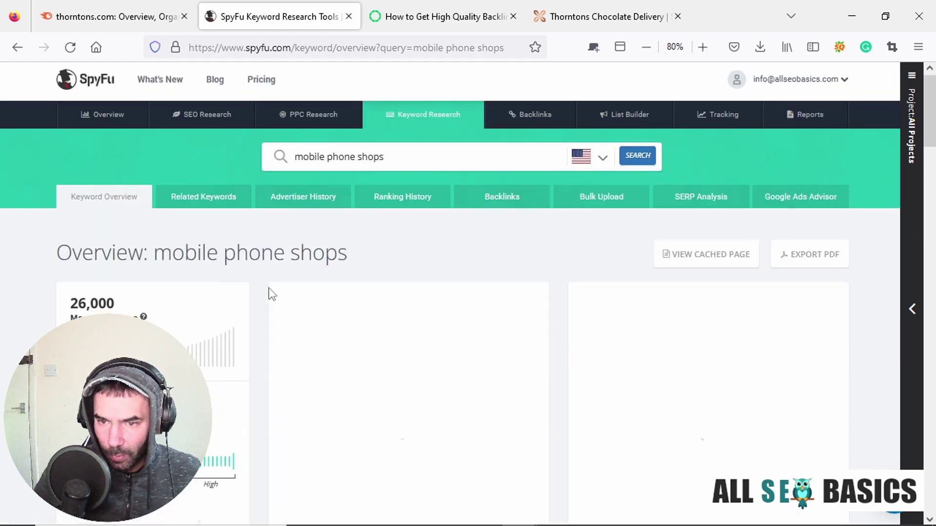
scroll(102, 290, down, 2)
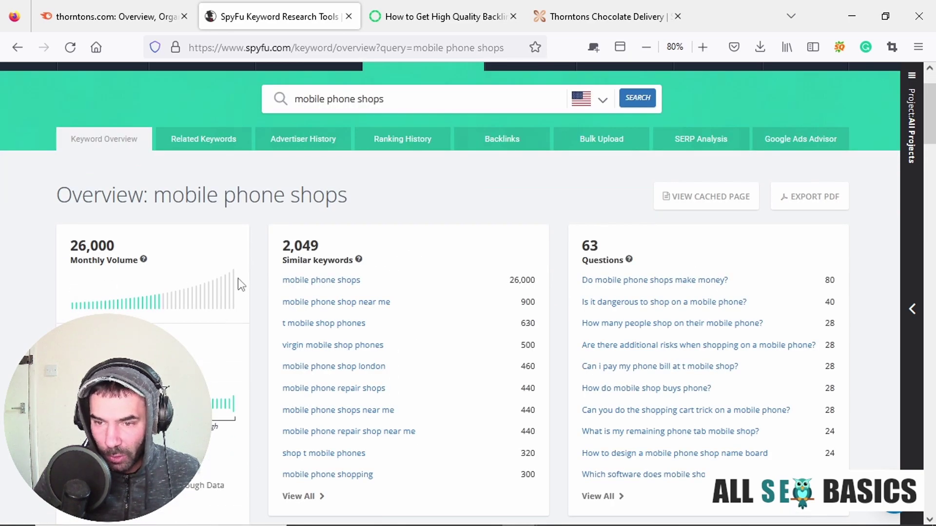
scroll(238, 279, down, 10)
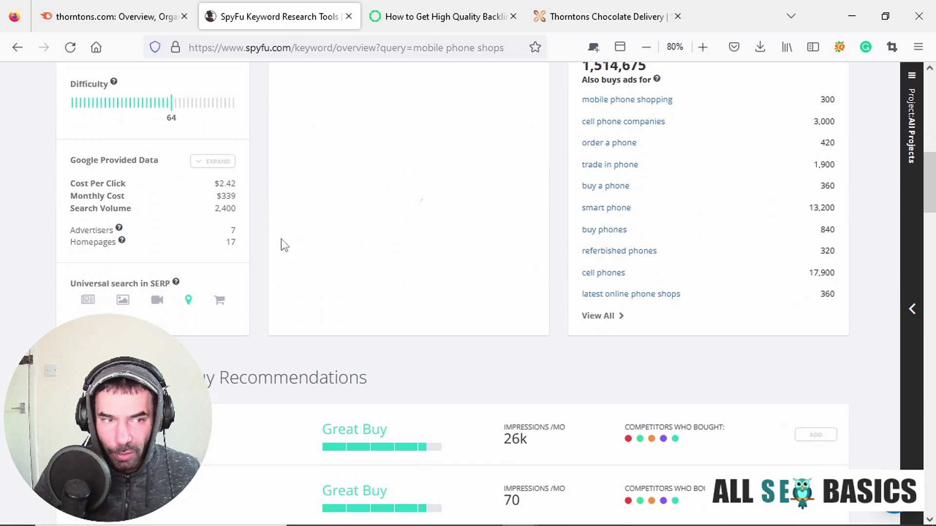
scroll(146, 146, up, 5)
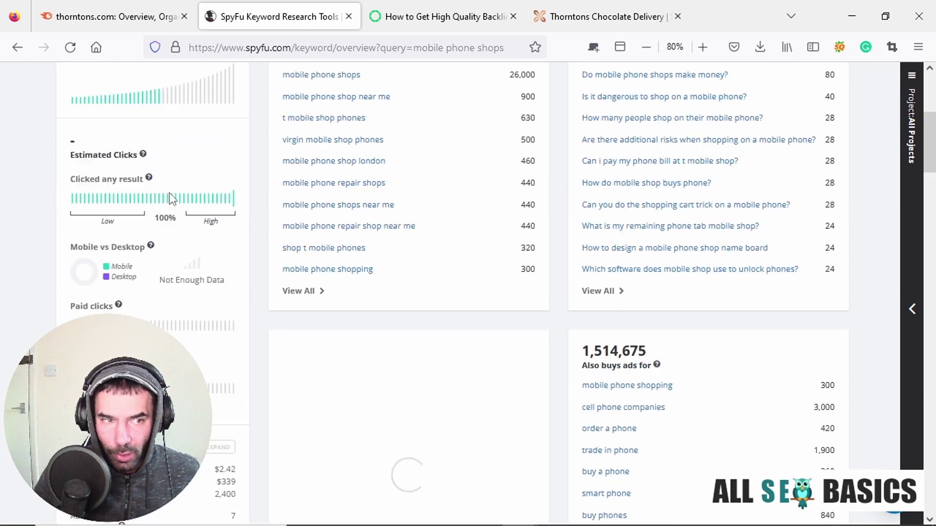
scroll(169, 198, up, 3)
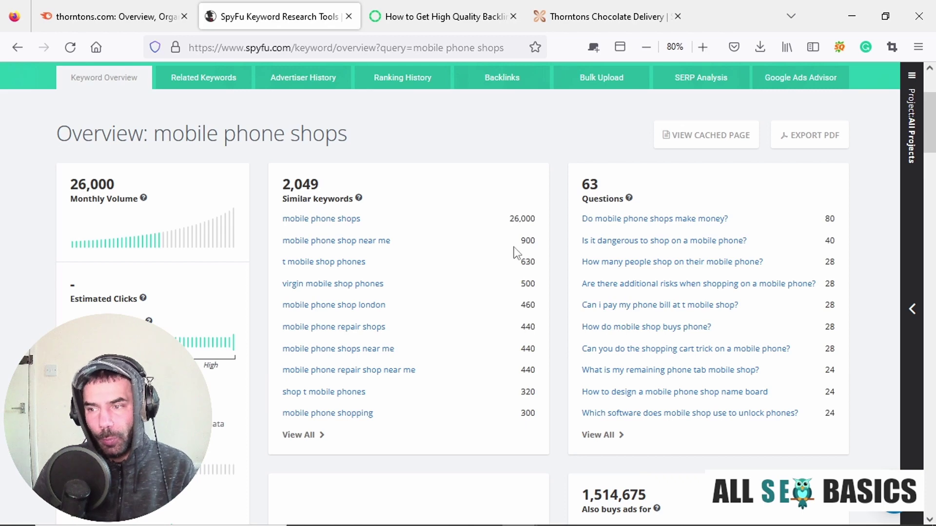
scroll(529, 205, down, 5)
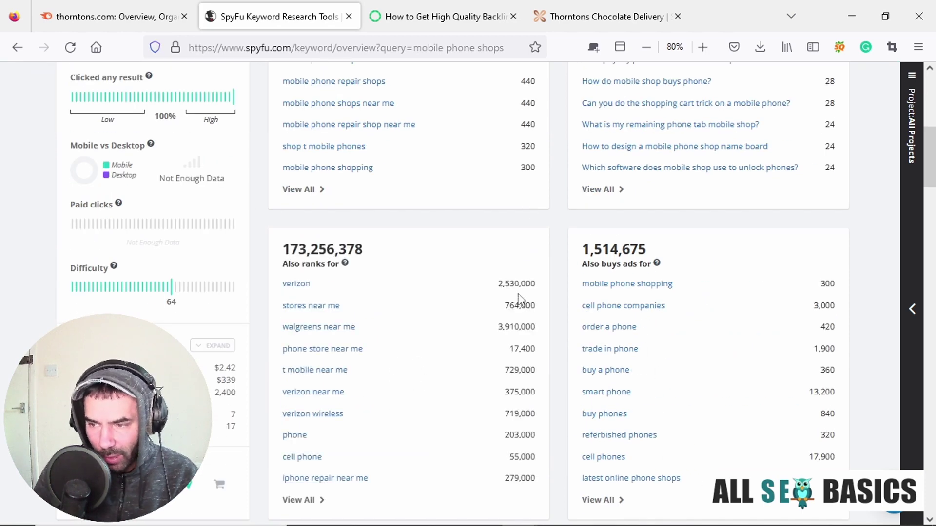
scroll(447, 288, up, 3)
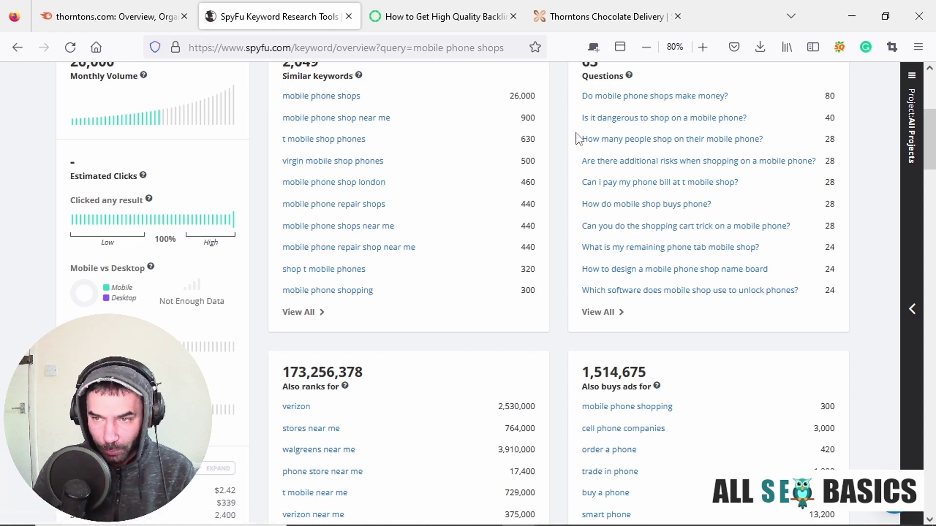
Open the overview of "t mobile shop phones" from the similar keywords of "mobile phone shops".
scroll(396, 235, up, 4)
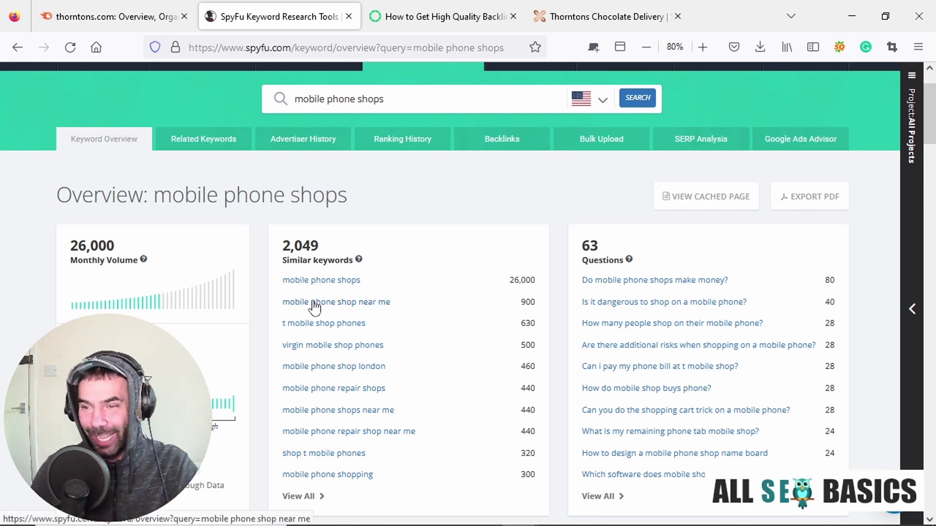
click(347, 333)
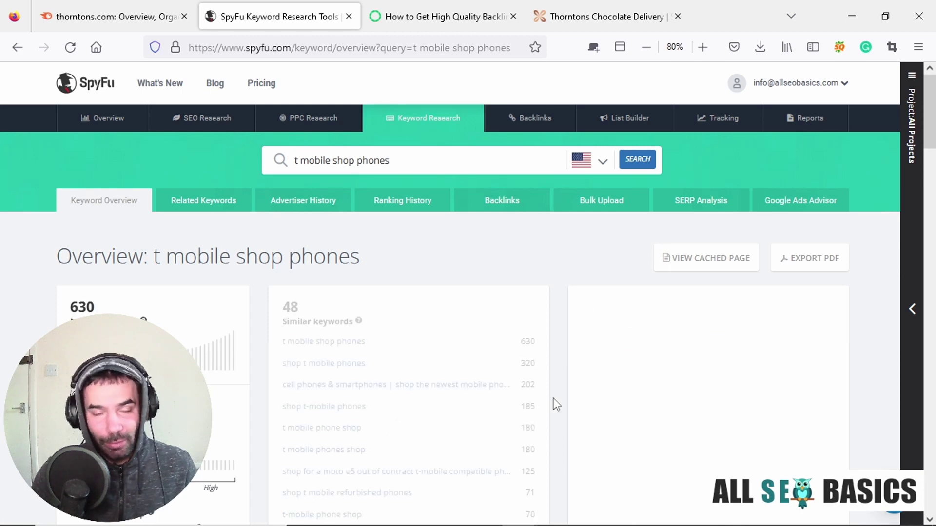
Examine the monthly volume, difficulty, similar keywords and also-ranks-for lists in the "t mobile shop phones" overview.
scroll(540, 329, down, 8)
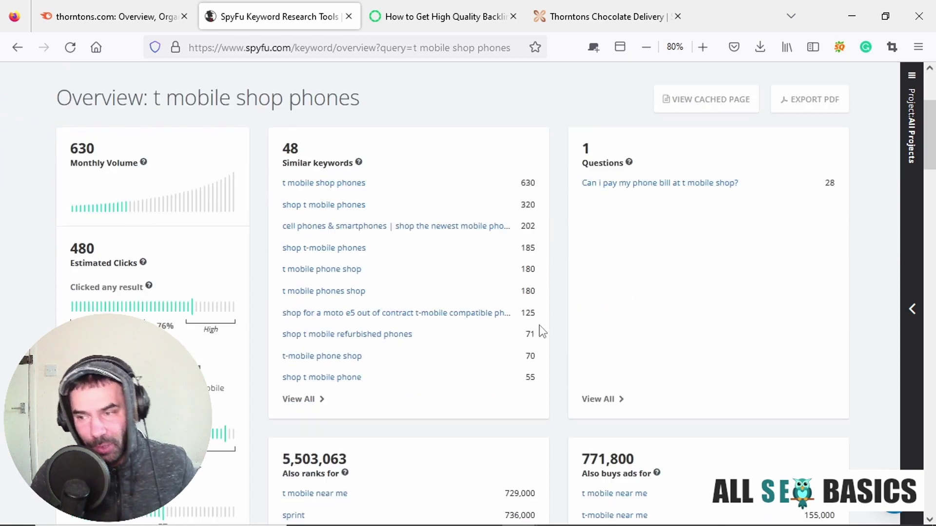
scroll(539, 325, down, 4)
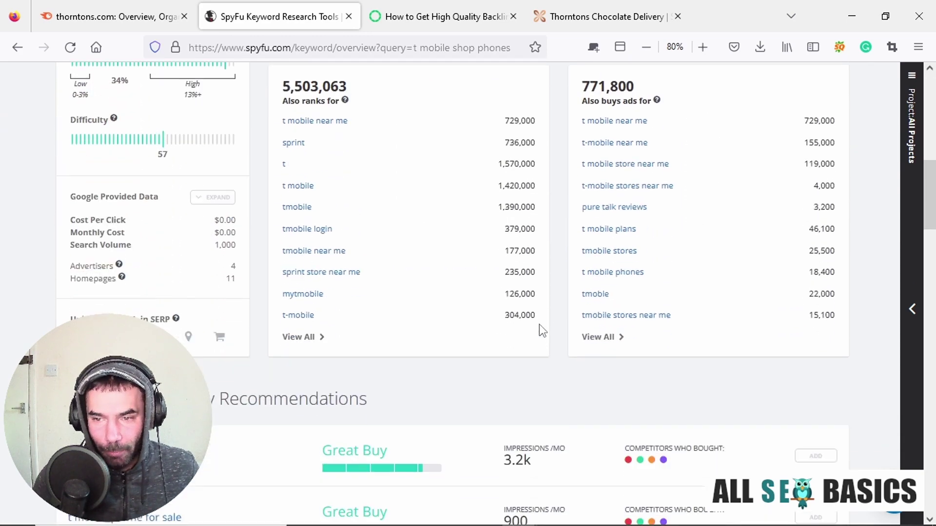
scroll(539, 323, up, 8)
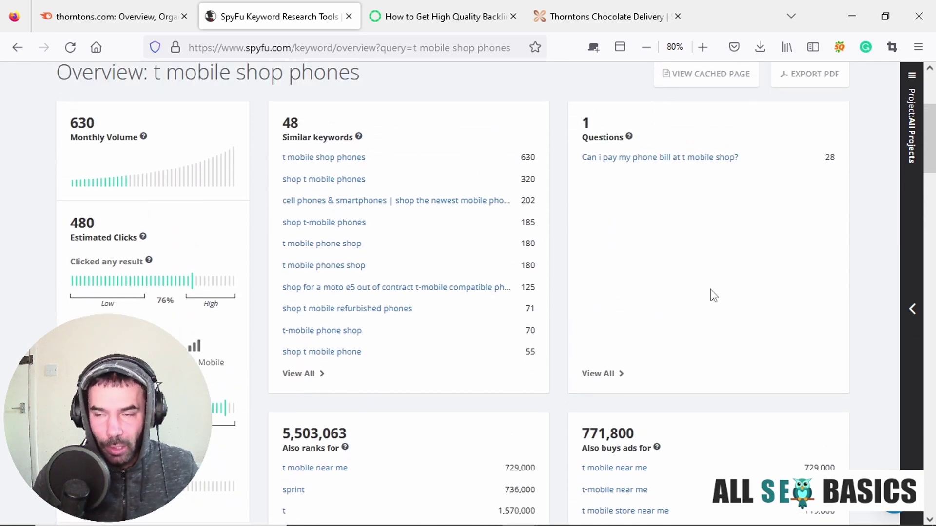
scroll(710, 290, up, 4)
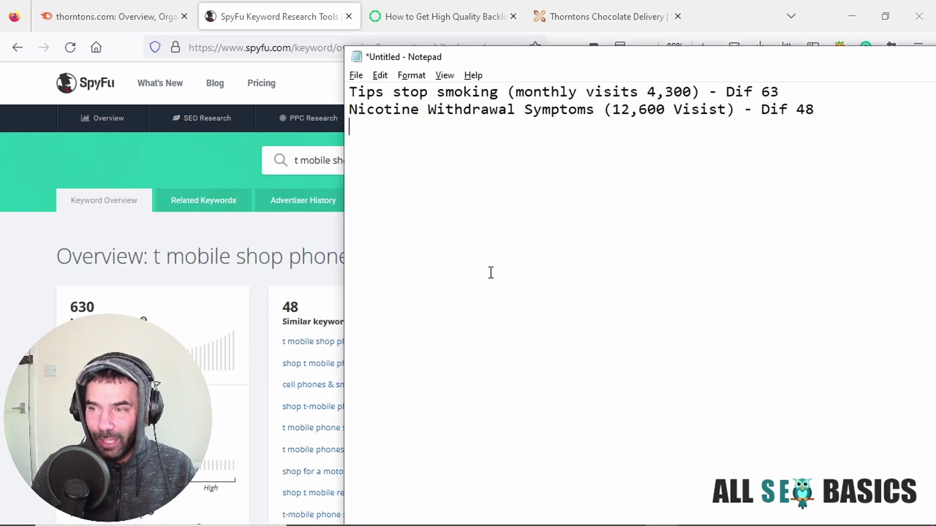
Switch to the Notepad keyword list and add 40 on the line below the Nicotine Withdrawal Symptoms entry.
key(alt+Tab)
drag(827, 111, 348, 92)
click(737, 123)
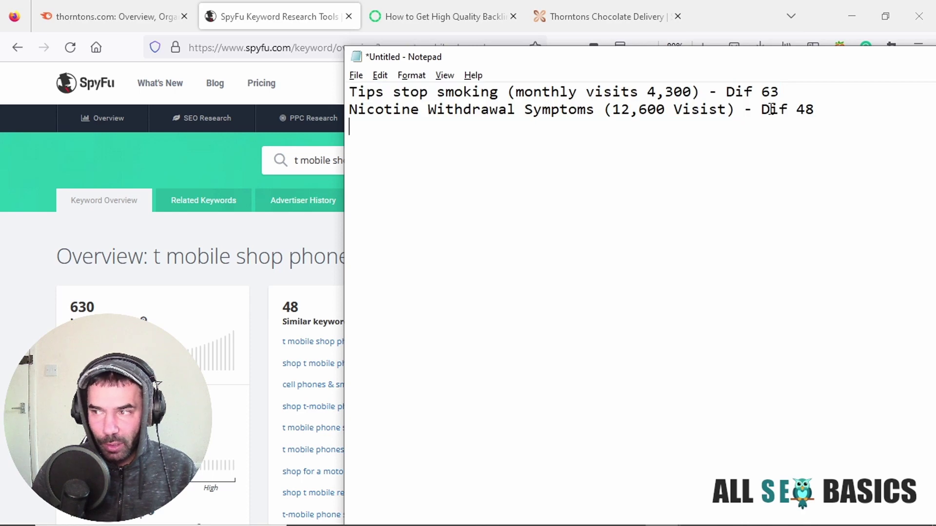
drag(780, 92, 762, 93)
click(838, 111)
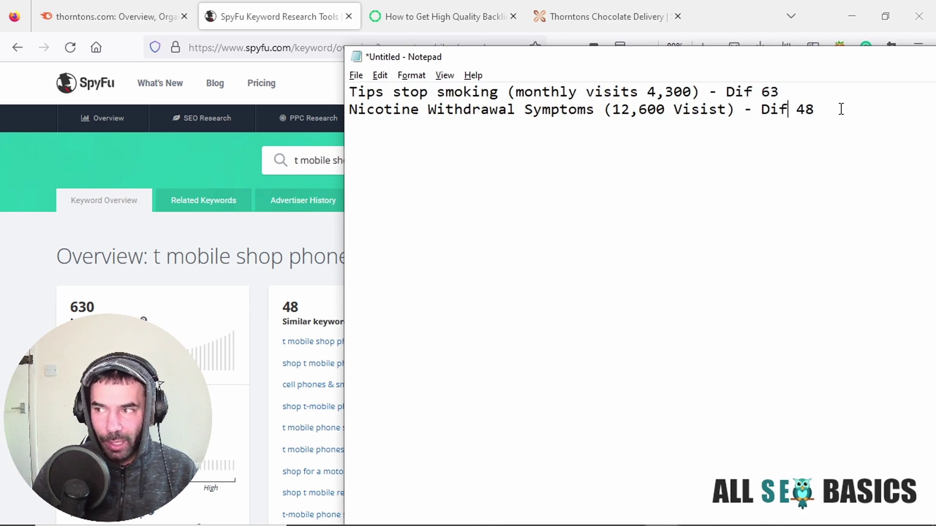
key(Return)
text(40)
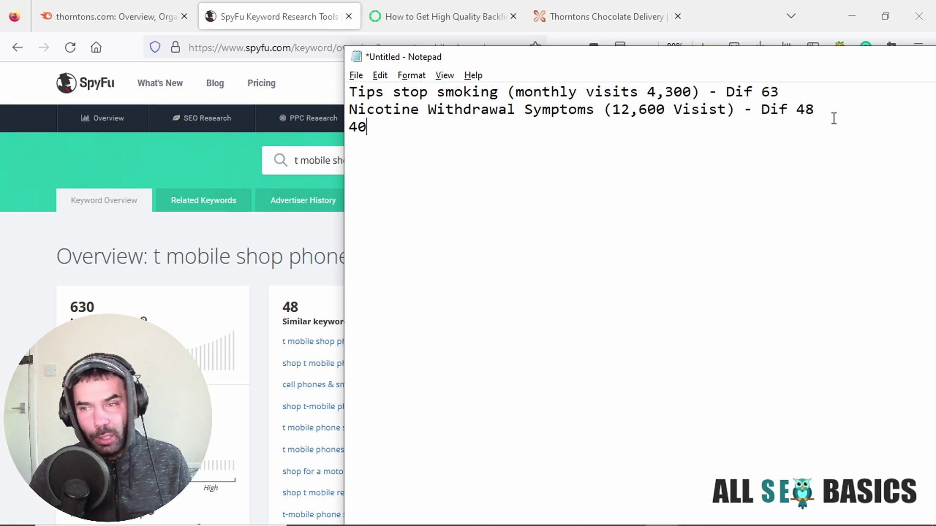
key(alt+Tab)
key(alt+Tab)
key(alt+Tab)
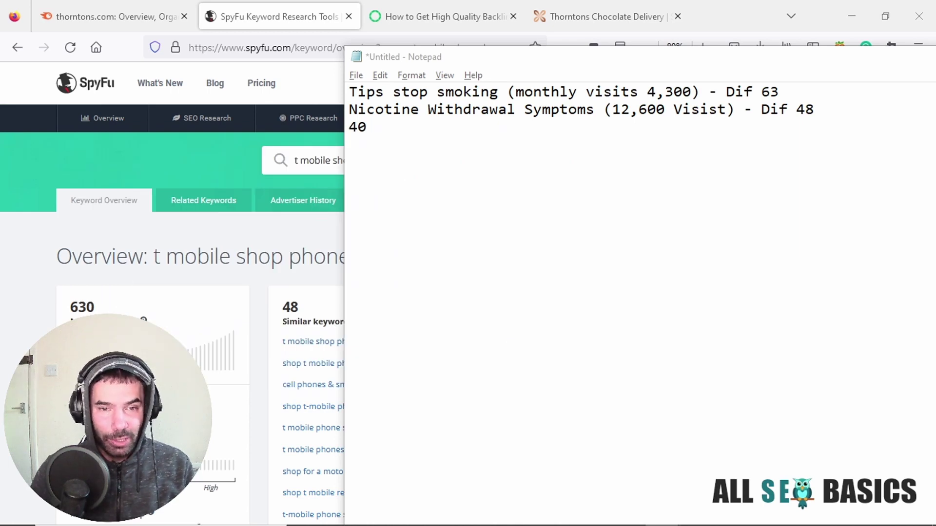
key(alt+Tab)
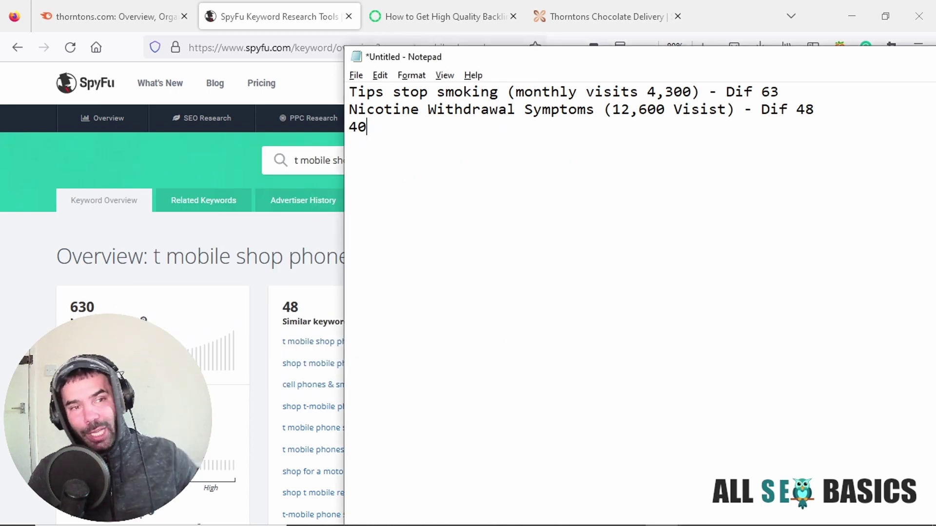